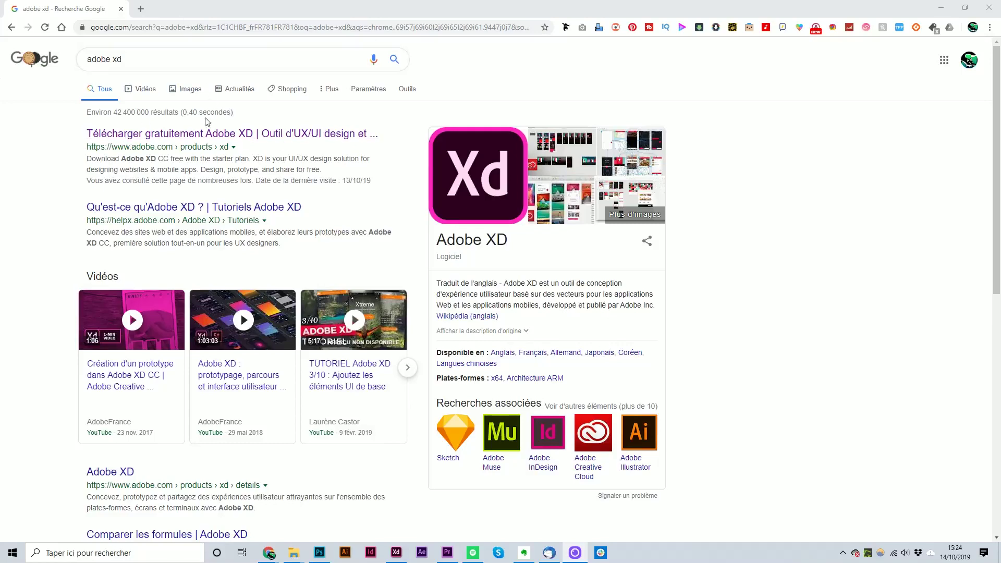
Open the official Adobe XD product page from the search results and scroll down it.
click(203, 140)
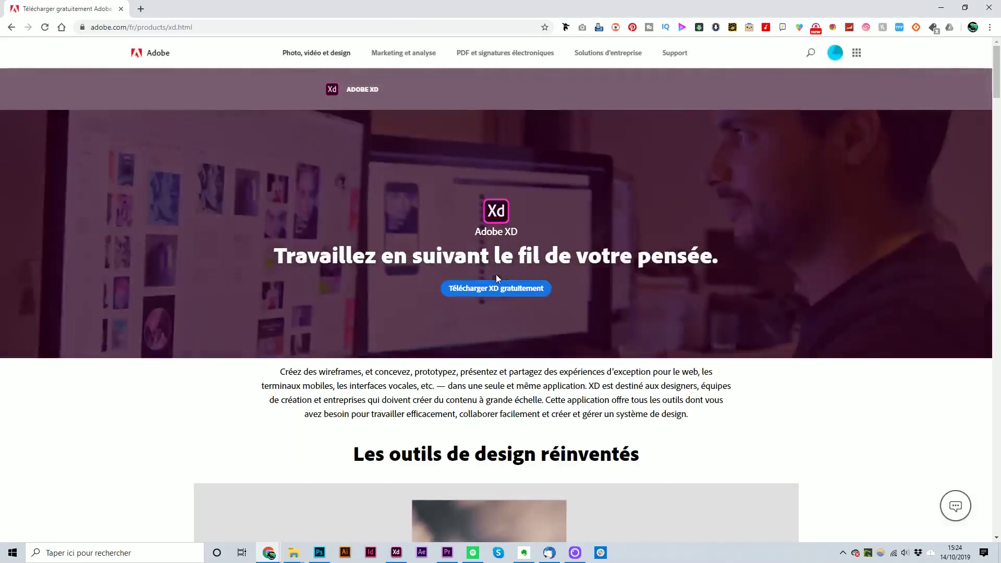
scroll(658, 254, down, 10)
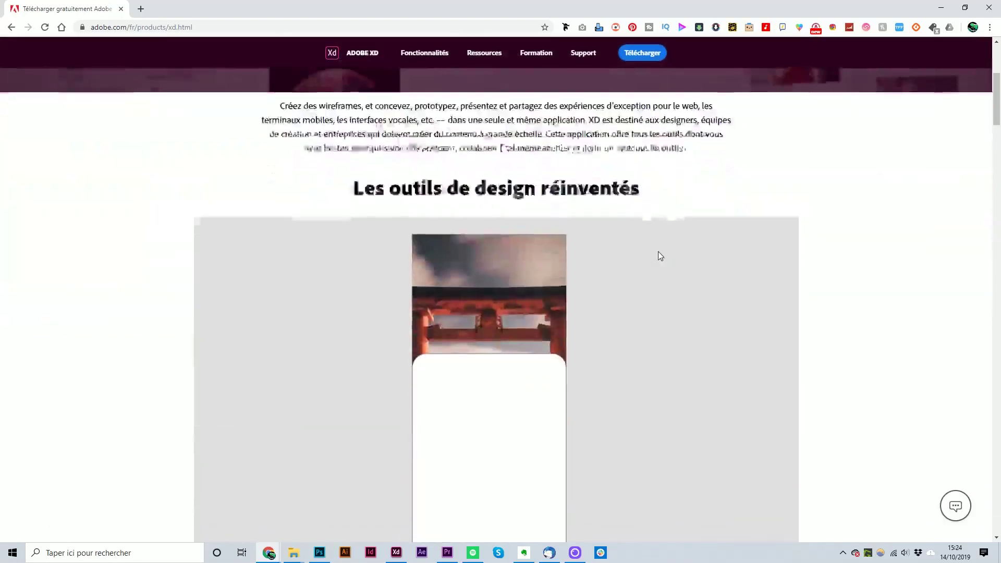
scroll(658, 255, down, 5)
scroll(658, 255, down, 5)
scroll(659, 255, down, 4)
scroll(660, 254, down, 4)
scroll(662, 258, down, 4)
scroll(661, 258, down, 5)
scroll(661, 259, down, 5)
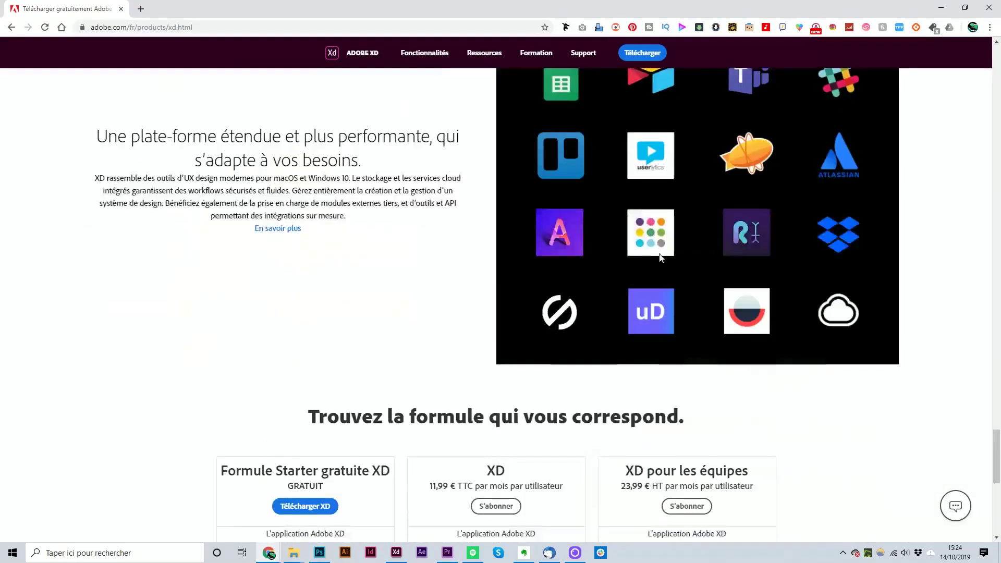
scroll(662, 259, down, 5)
Settle on the 'Trouvez la formule' plans: Starter, XD at €11.99/month, XD for teams.
scroll(661, 259, up, 3)
scroll(661, 259, up, 1)
drag(228, 257, 352, 386)
click(368, 414)
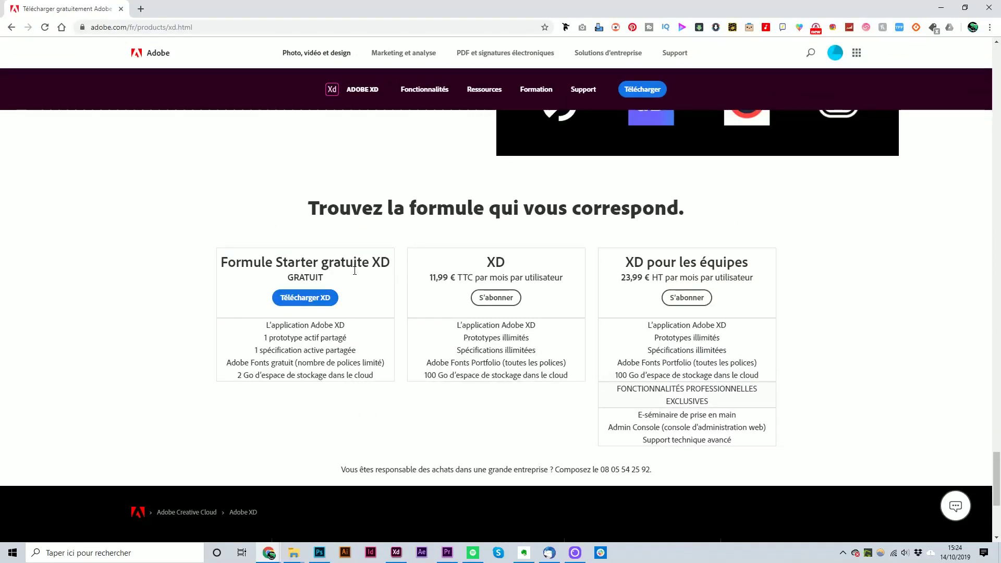
drag(260, 328, 380, 367)
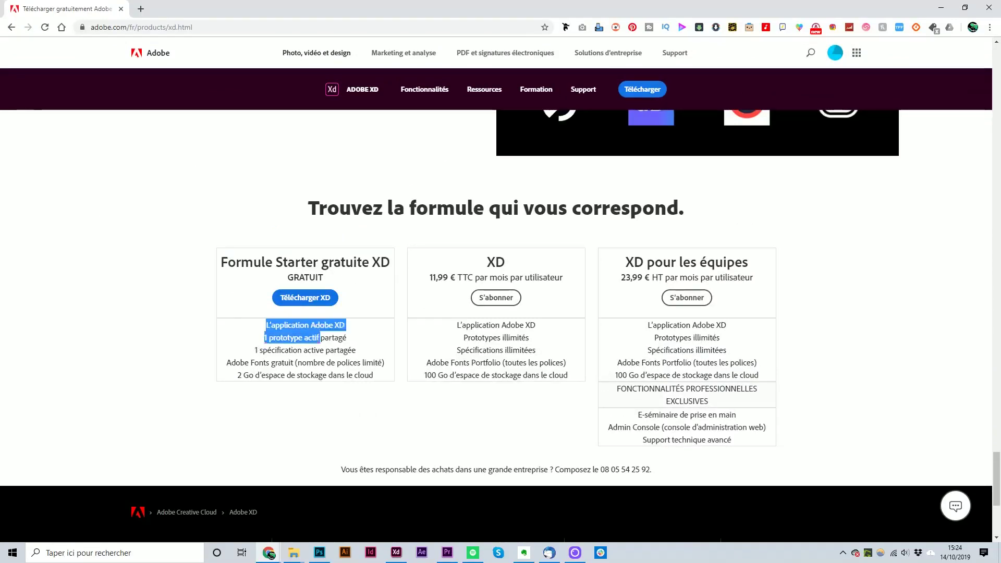
click(317, 387)
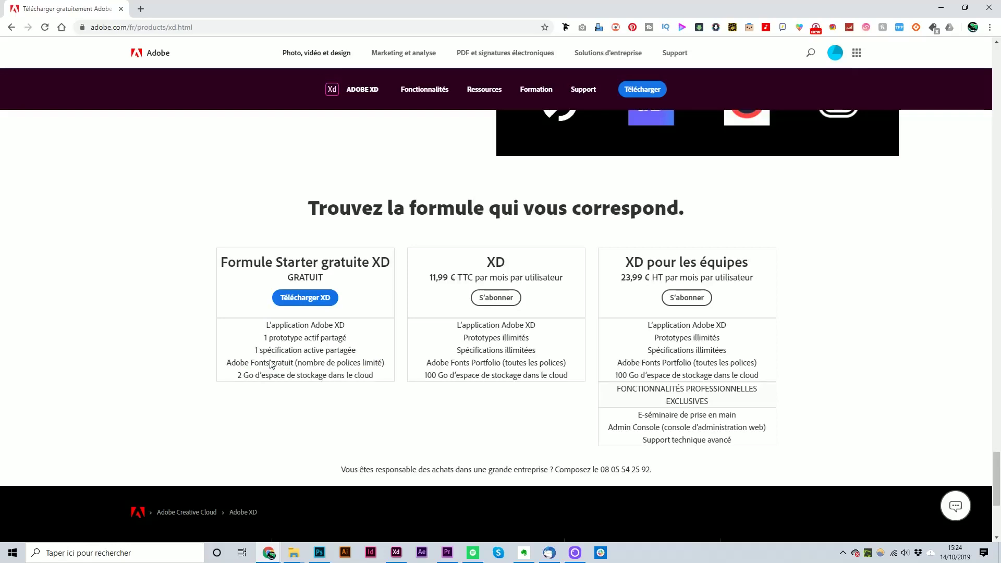
drag(264, 330, 374, 349)
click(277, 339)
drag(244, 354, 376, 351)
click(379, 358)
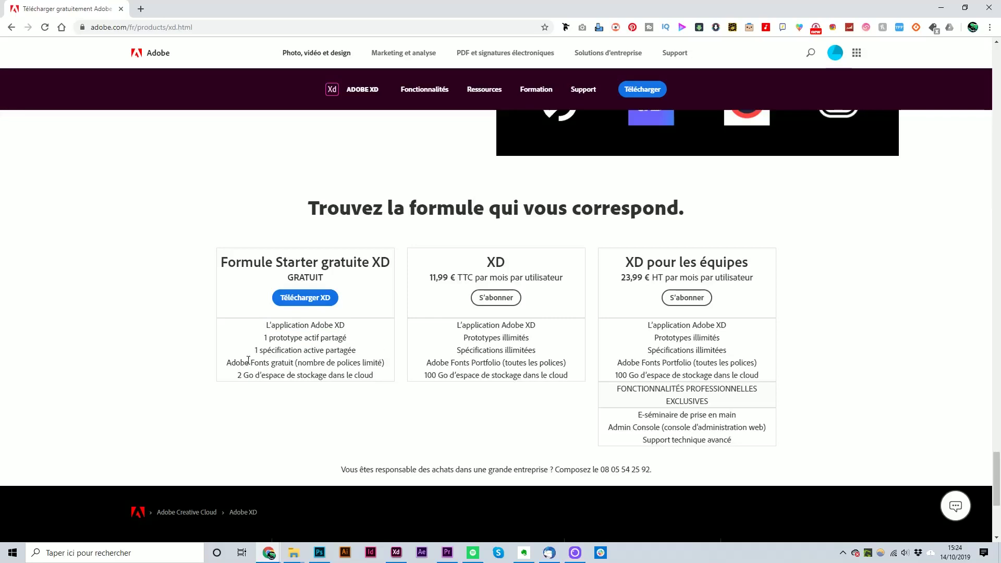
drag(232, 361, 295, 362)
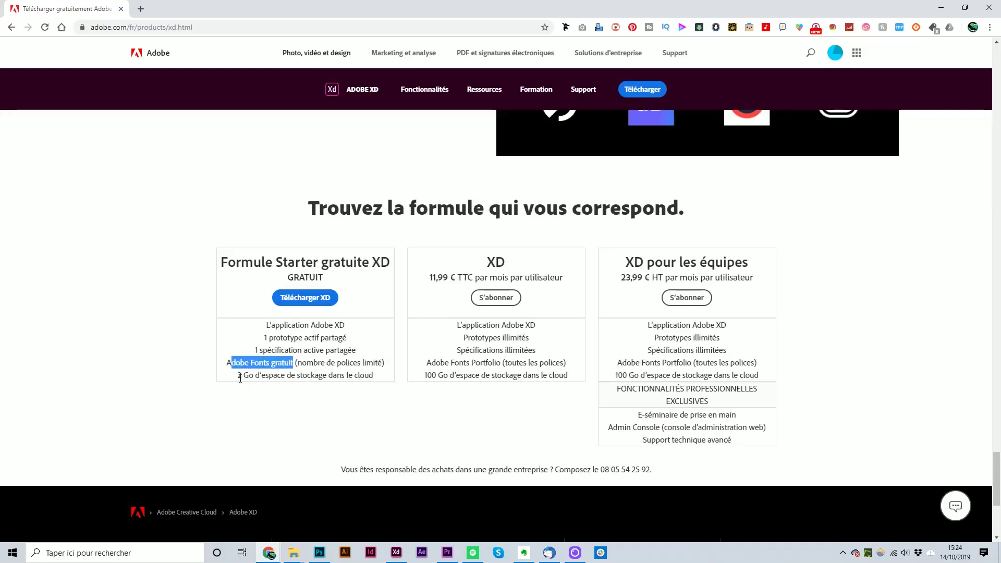
drag(238, 376, 346, 374)
click(374, 409)
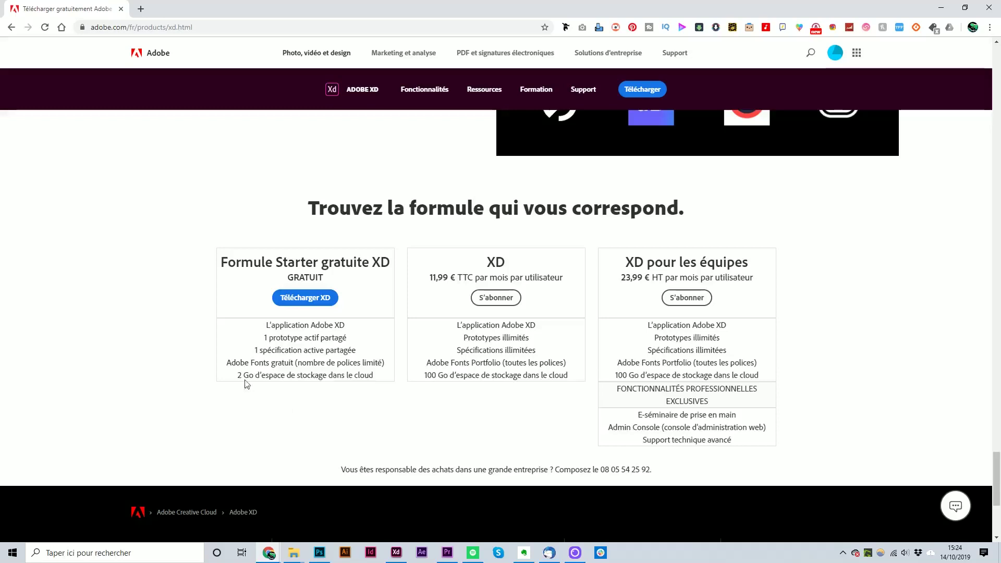
mouse_move(359, 350)
mouse_down()
mouse_move(325, 325)
mouse_move(274, 325)
mouse_up()
click(365, 346)
drag(472, 255, 475, 364)
click(508, 416)
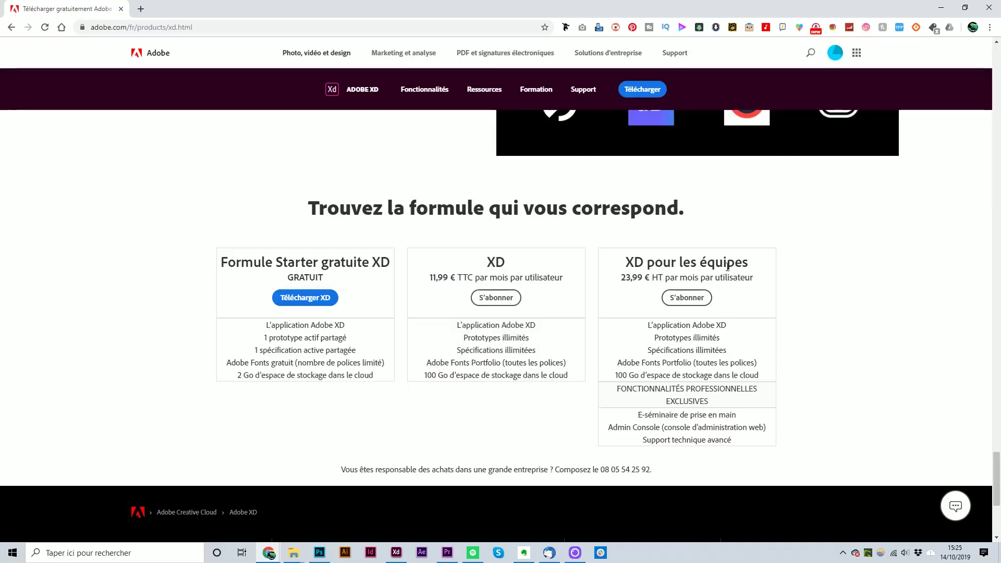
drag(633, 262, 648, 389)
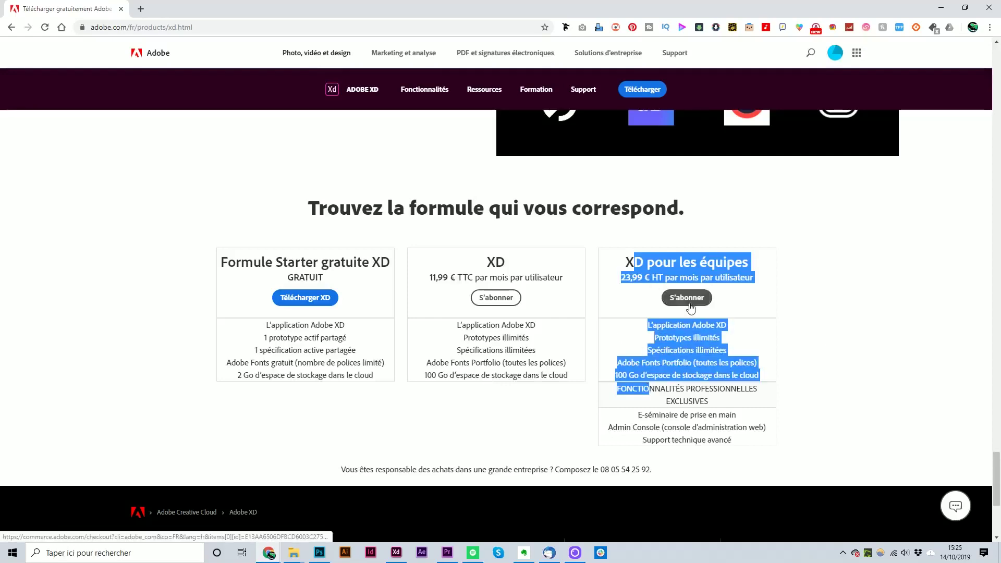
click(826, 302)
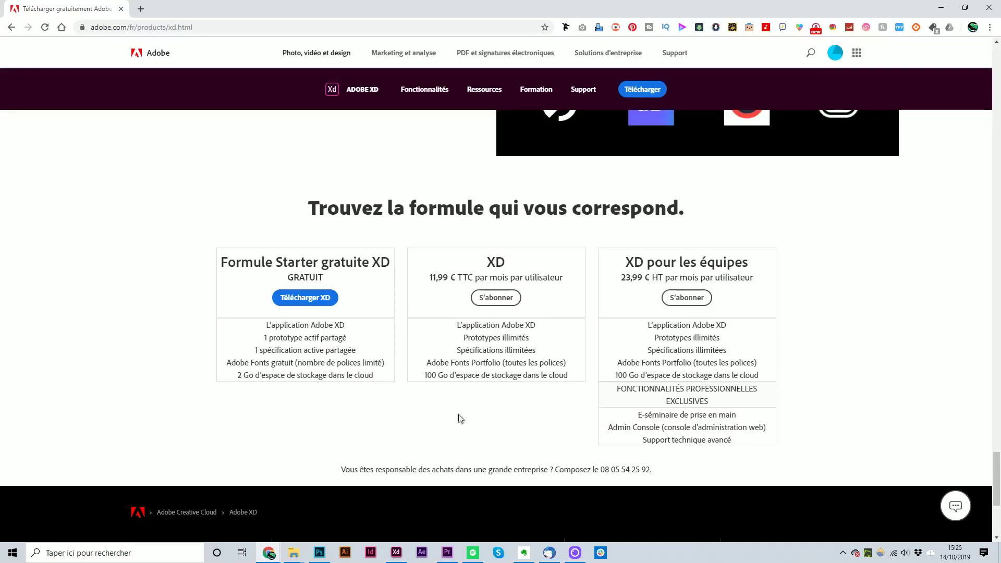
click(396, 554)
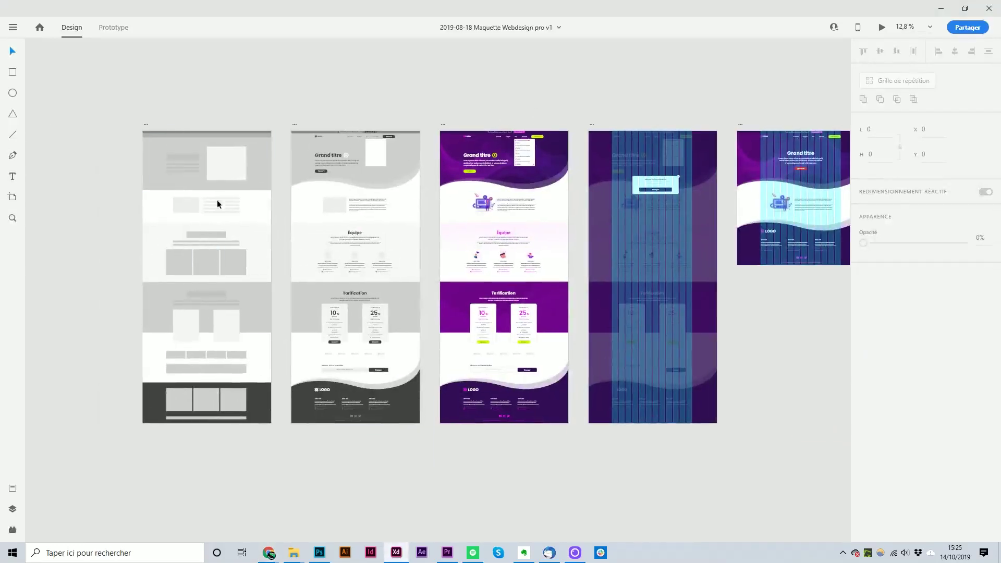
Zoom out to all artboards, then zoom to about 16.7% on Zoning, Wireframe and Accueil.
scroll(697, 152, down, 5)
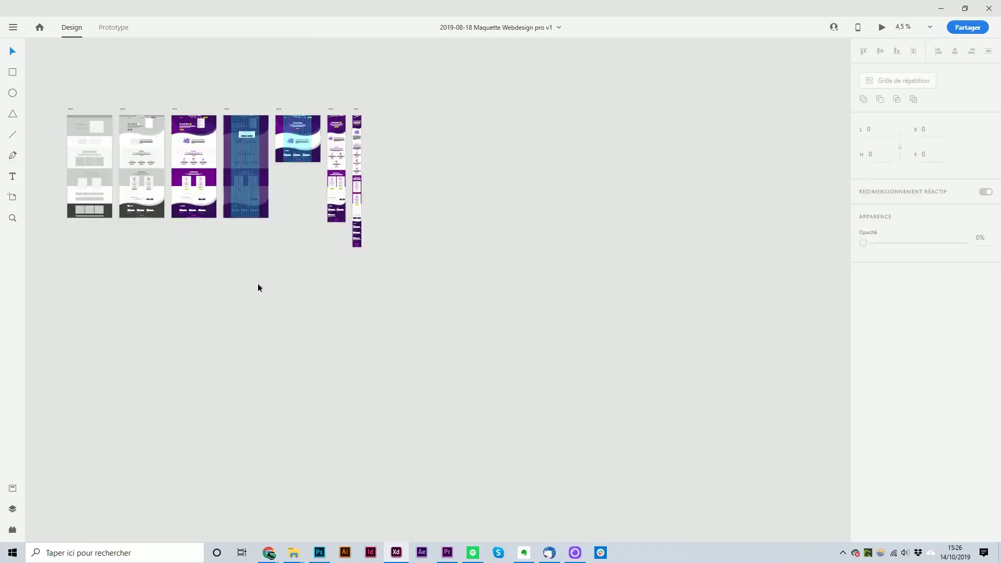
scroll(188, 170, up, 2)
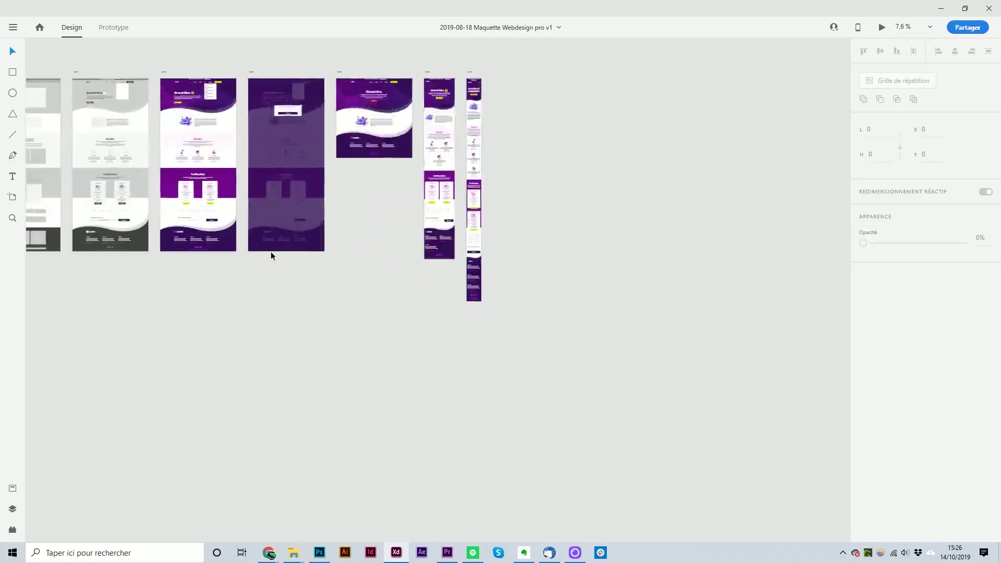
scroll(271, 255, up, 1)
scroll(253, 262, up, 2)
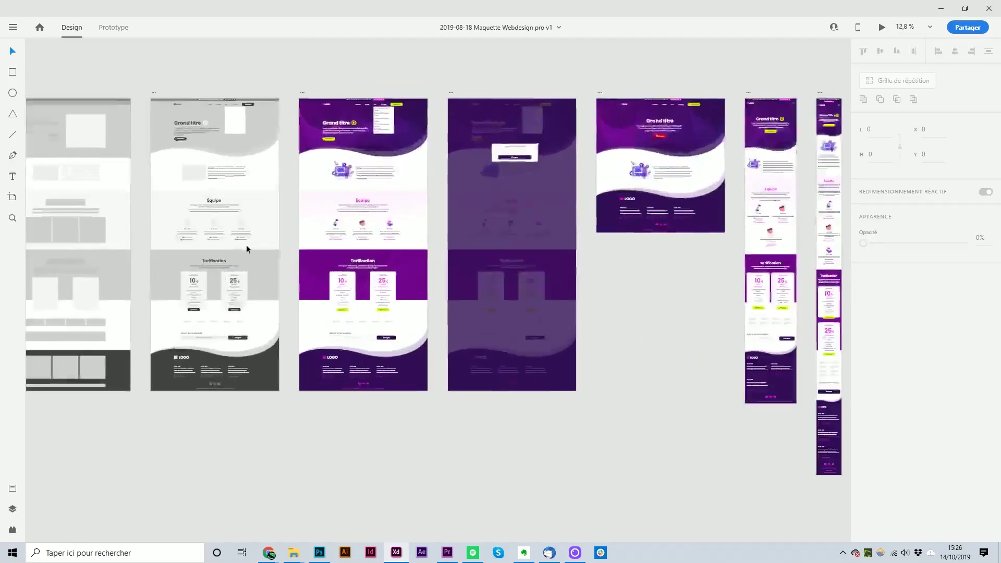
scroll(246, 248, left, 3)
scroll(120, 153, up, 1)
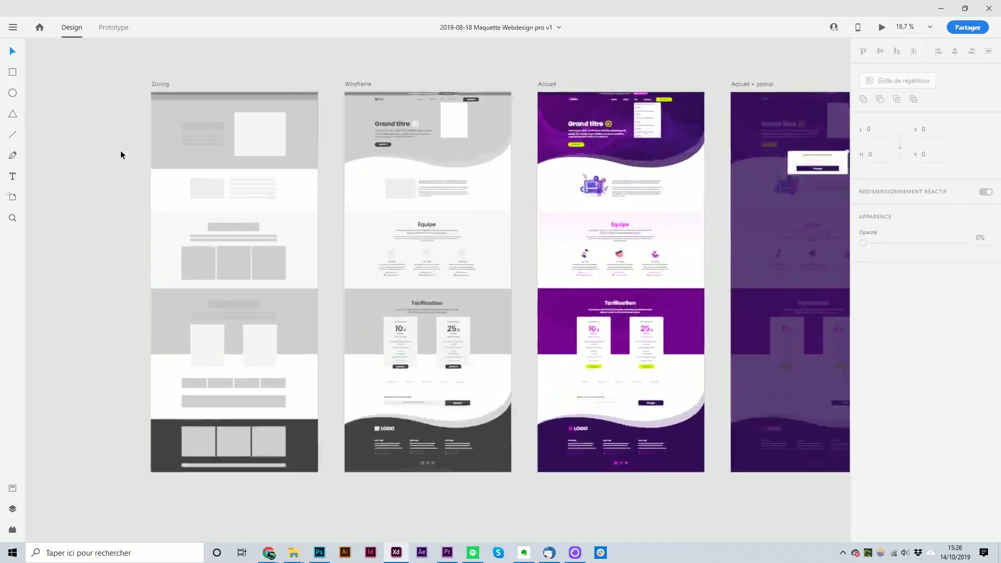
scroll(120, 155, up, 1)
click(169, 67)
scroll(229, 182, down, 1)
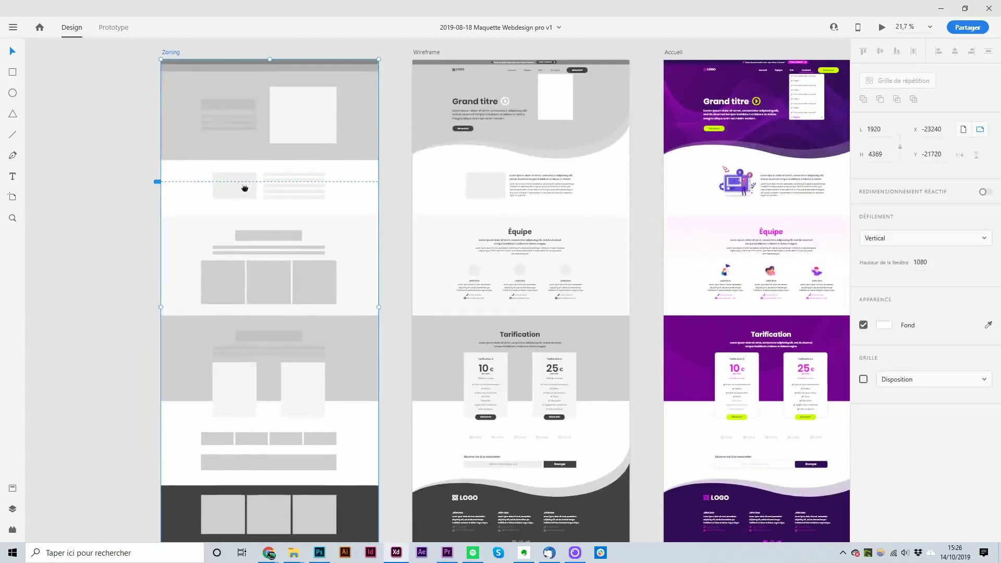
click(143, 78)
drag(149, 66, 139, 98)
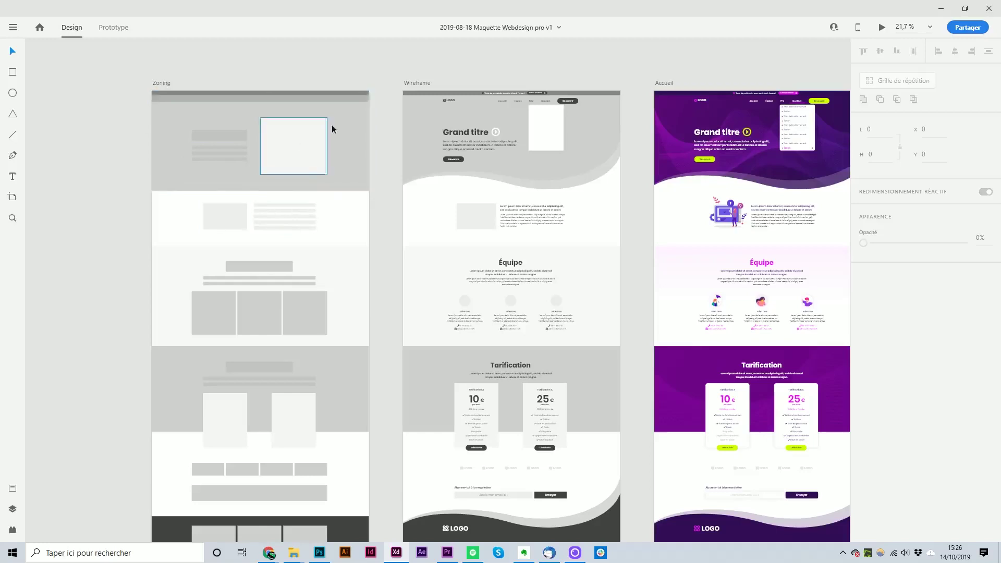
click(213, 96)
click(369, 138)
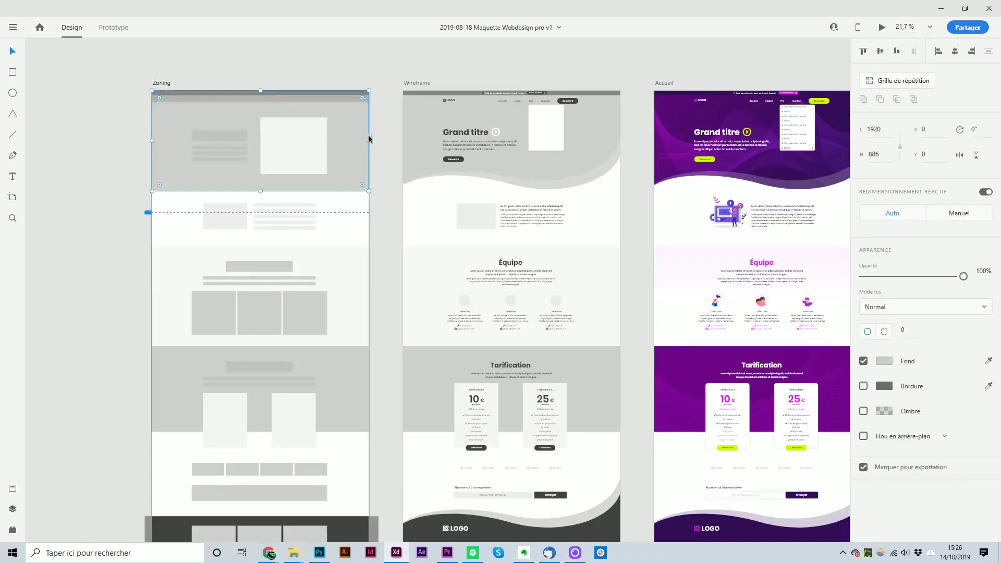
scroll(374, 186, down, 3)
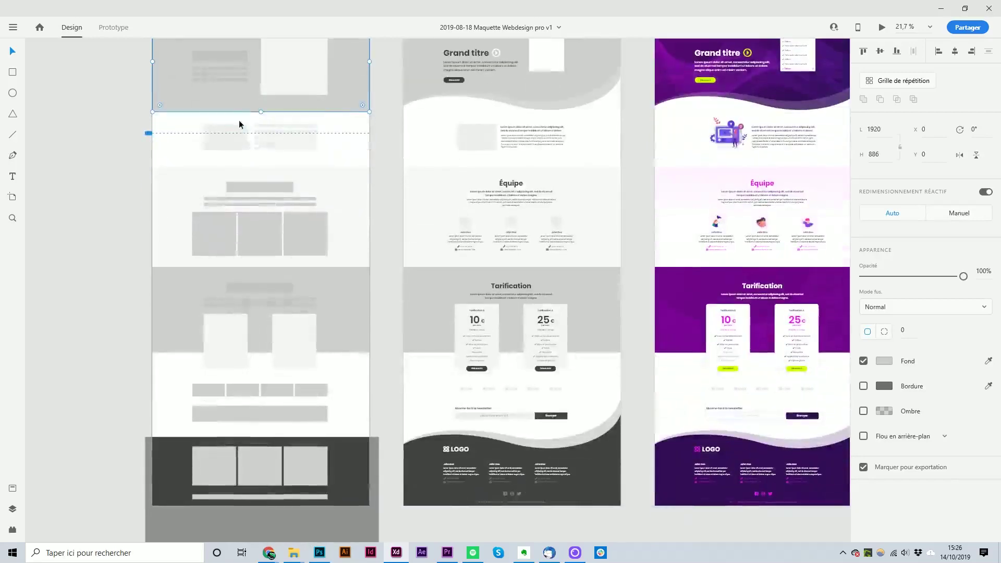
click(229, 134)
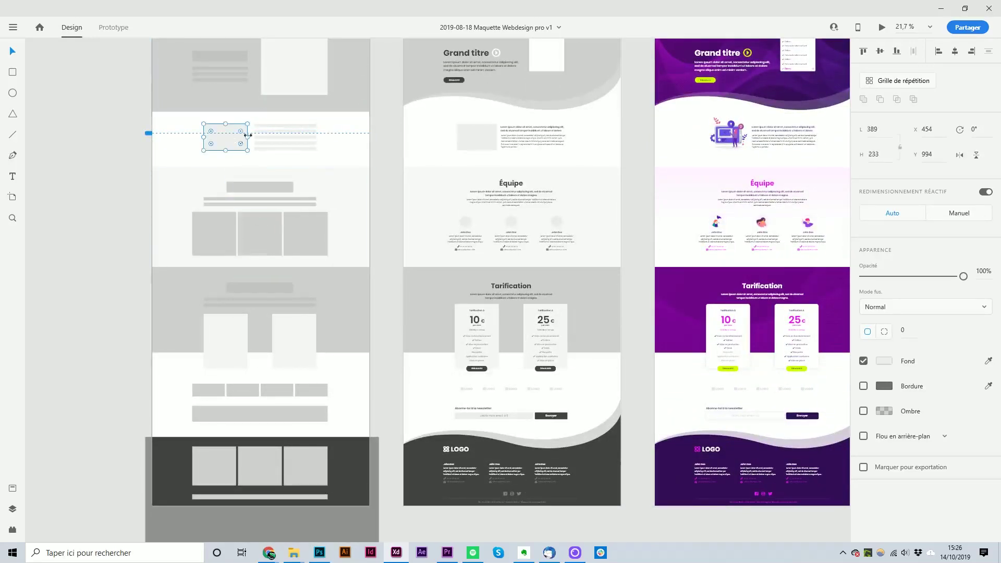
double_click(222, 233)
click(306, 233)
scroll(405, 277, down, 5)
click(285, 210)
click(340, 322)
click(415, 420)
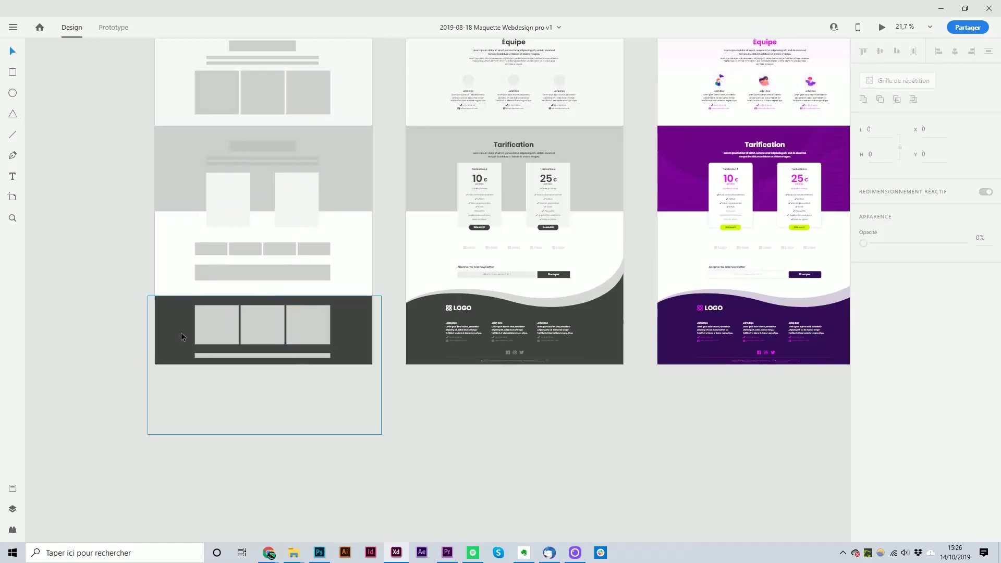
drag(227, 207, 234, 411)
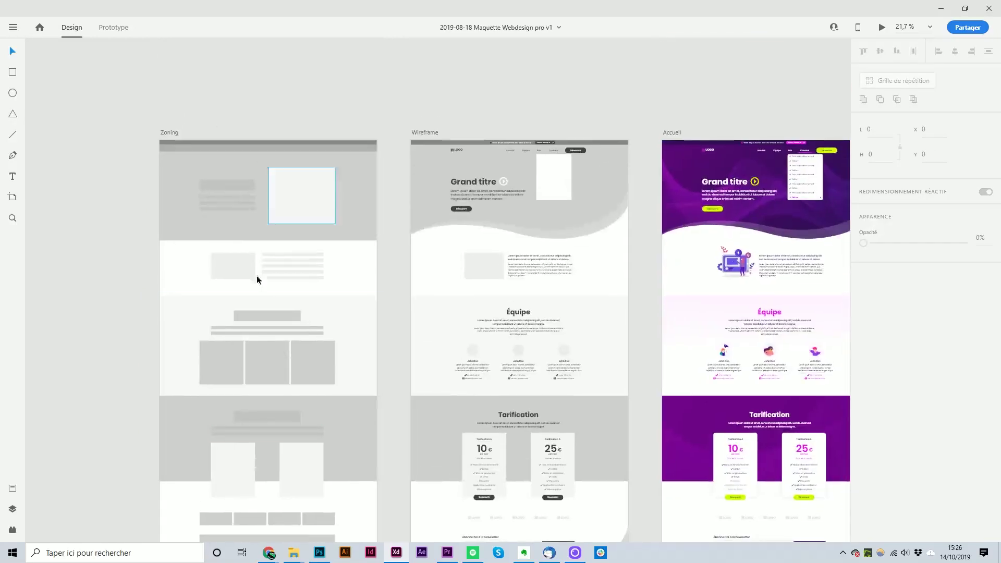
drag(270, 141, 118, 120)
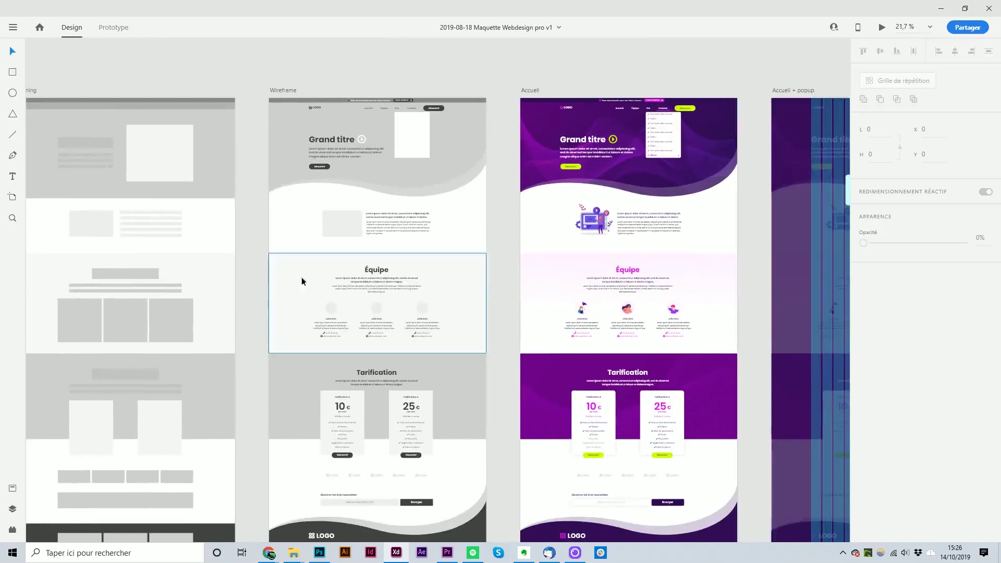
drag(380, 150, 429, 124)
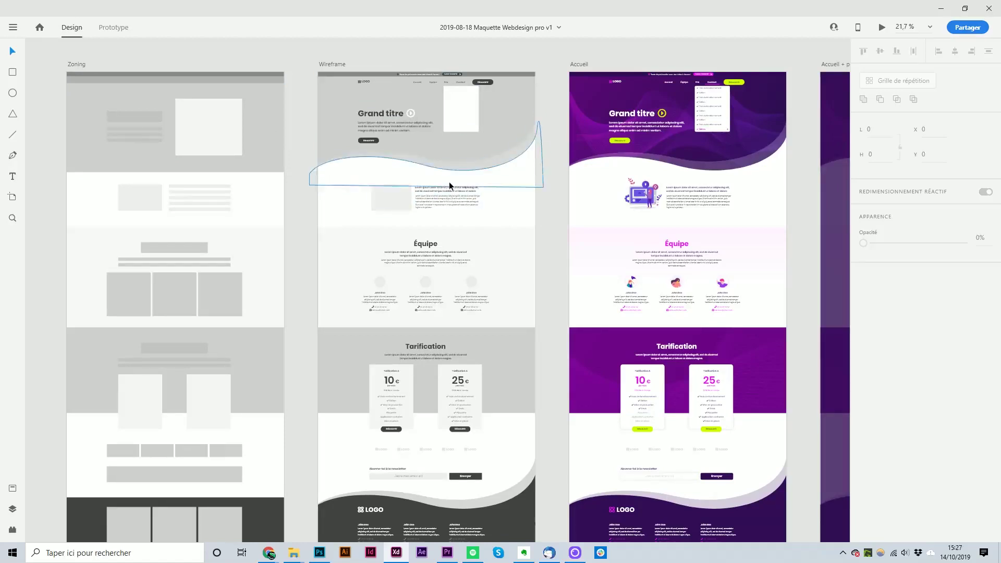
scroll(485, 208, up, 1)
scroll(485, 209, right, 1)
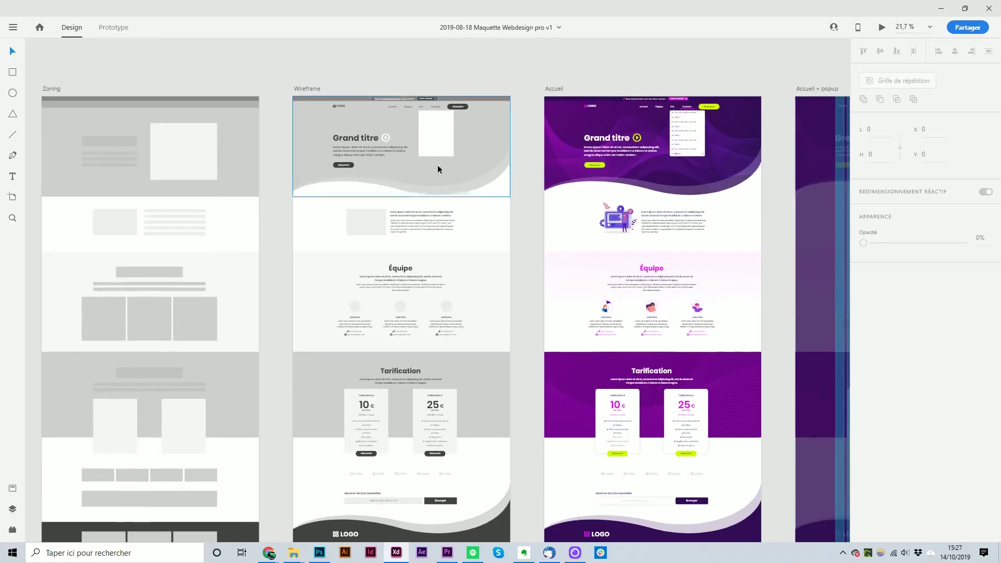
scroll(417, 246, right, 1)
scroll(365, 209, up, 3)
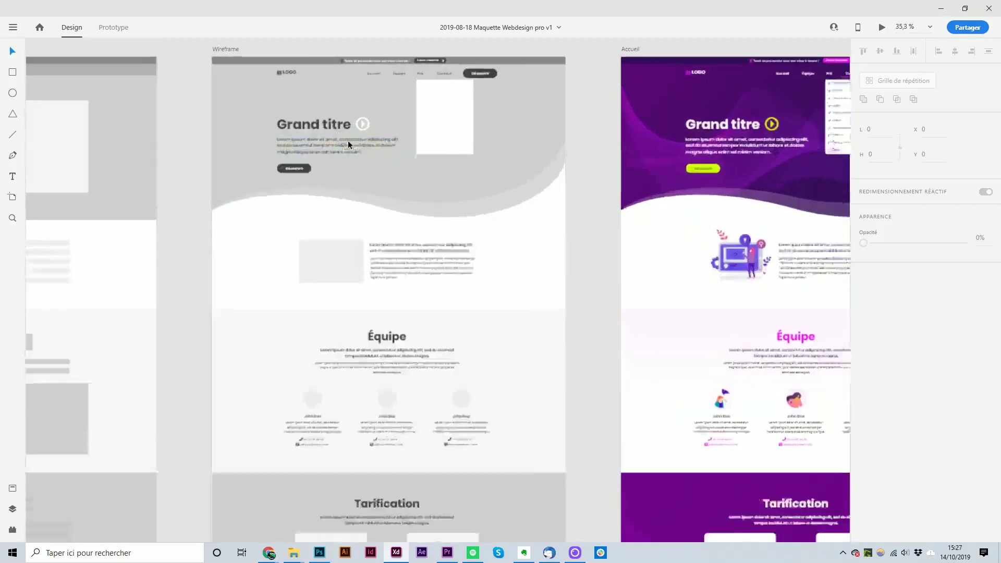
scroll(313, 275, up, 1)
scroll(300, 211, down, 3)
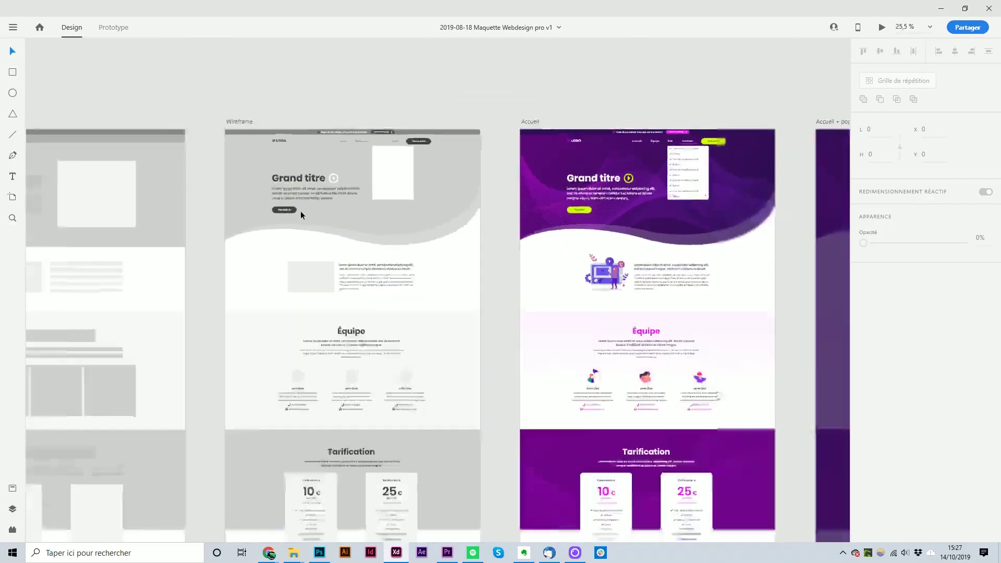
scroll(346, 227, down, 2)
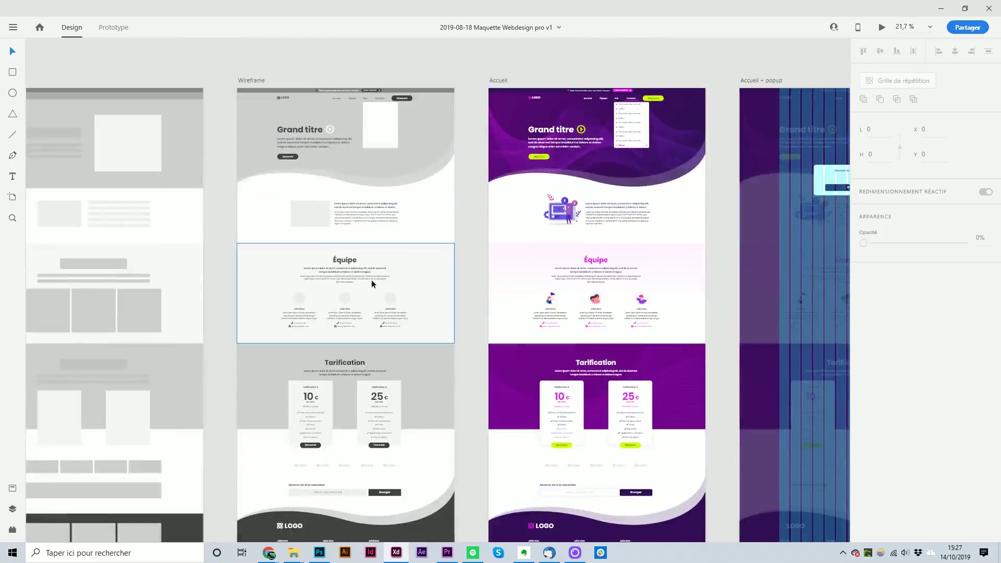
scroll(331, 157, right, 3)
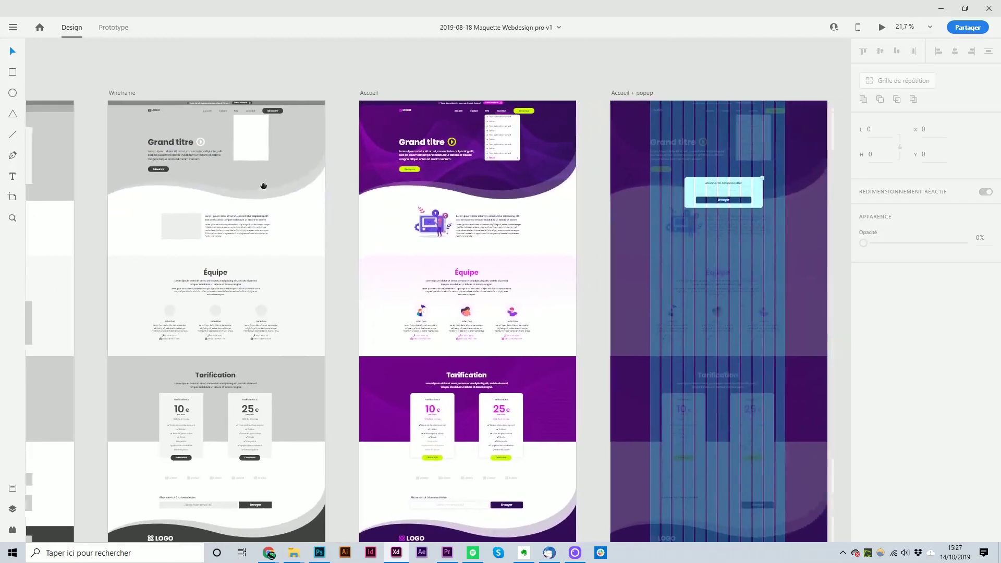
scroll(327, 99, right, 1)
scroll(344, 105, down, 1)
scroll(344, 105, right, 1)
click(368, 119)
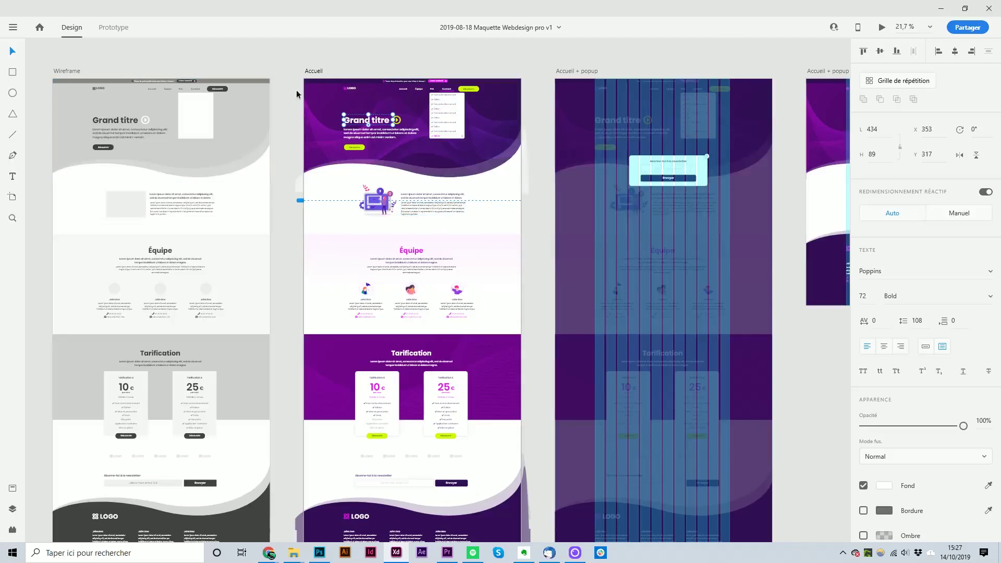
scroll(439, 236, down, 2)
click(531, 185)
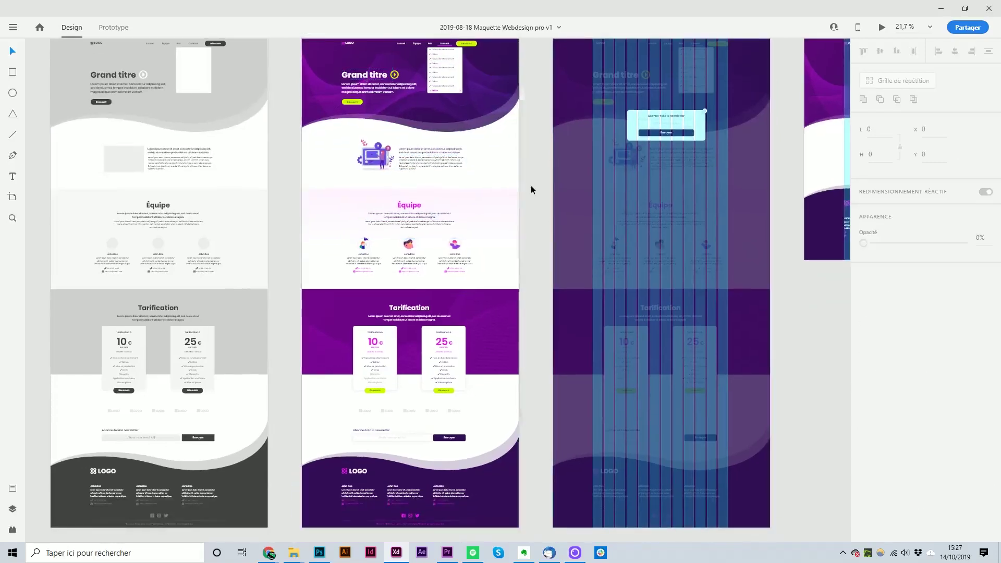
drag(461, 130, 464, 180)
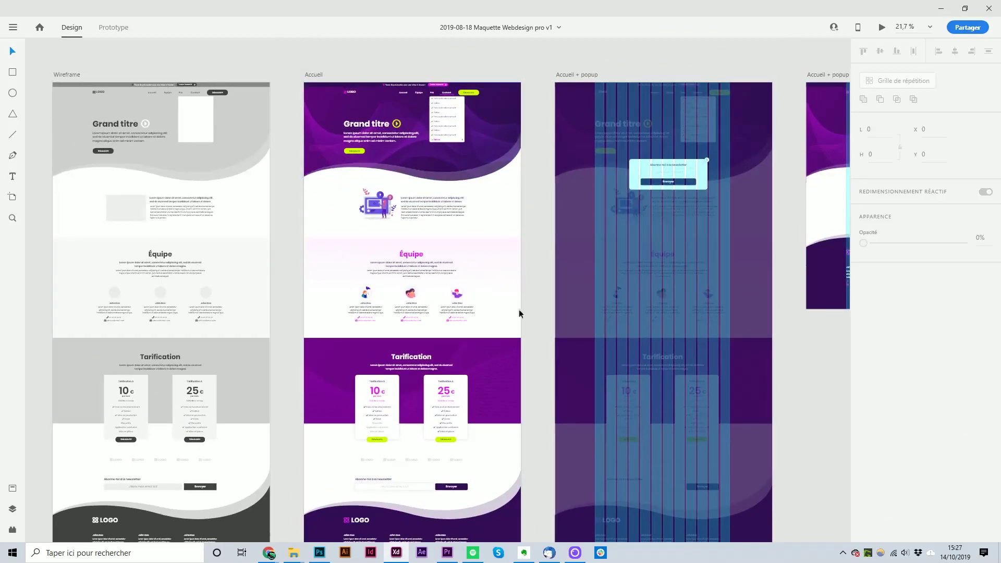
drag(363, 398, 372, 251)
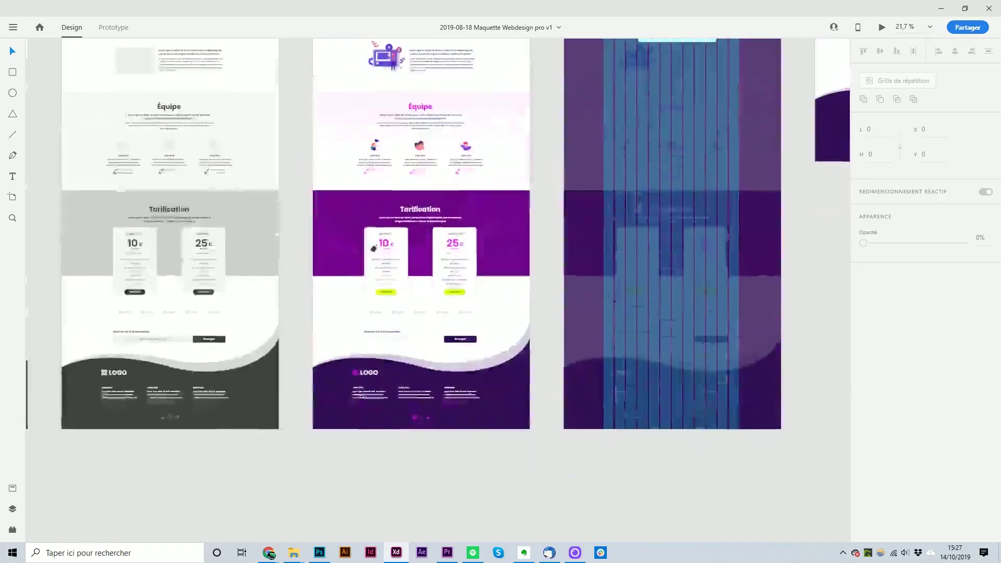
drag(469, 172, 466, 311)
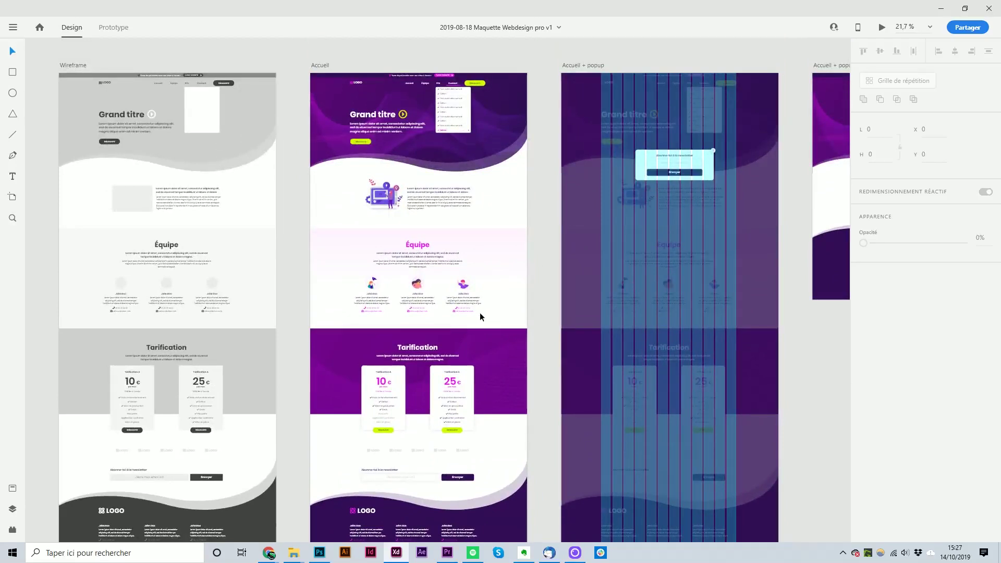
Pan past the popup and Tablette artboards and select the 1920 × 4369 Accueil artboard.
drag(541, 208, 349, 217)
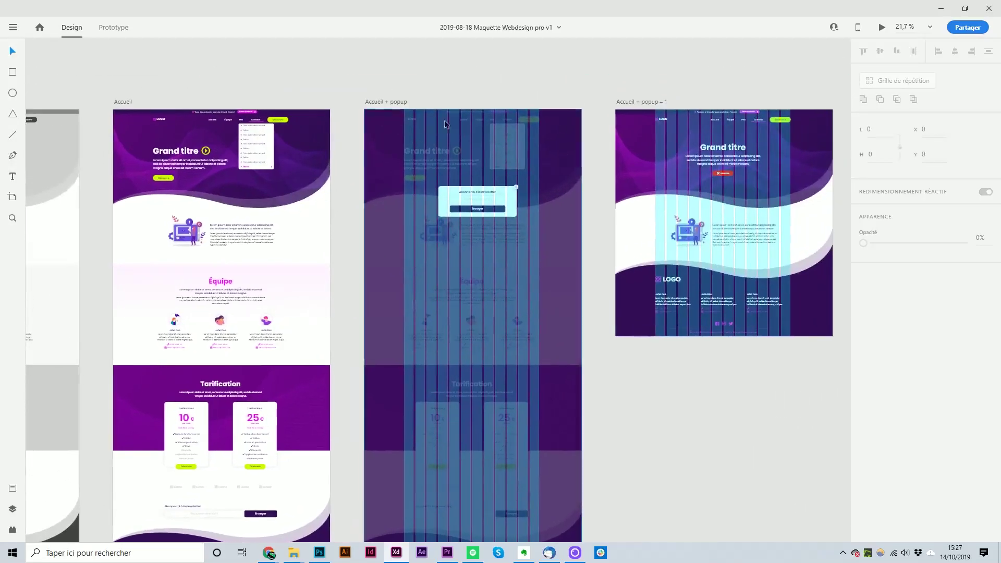
scroll(454, 112, right, 3)
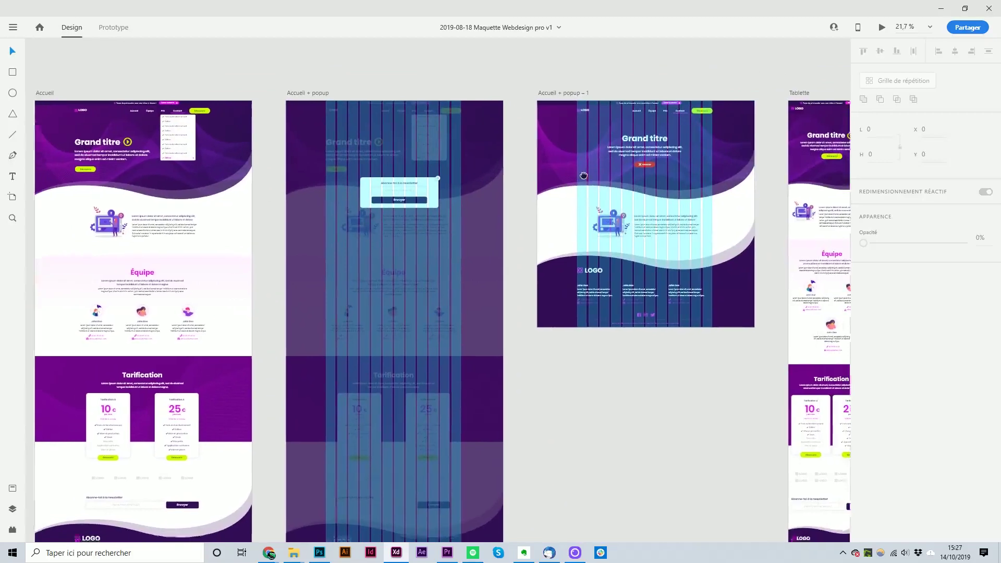
scroll(583, 174, left, 4)
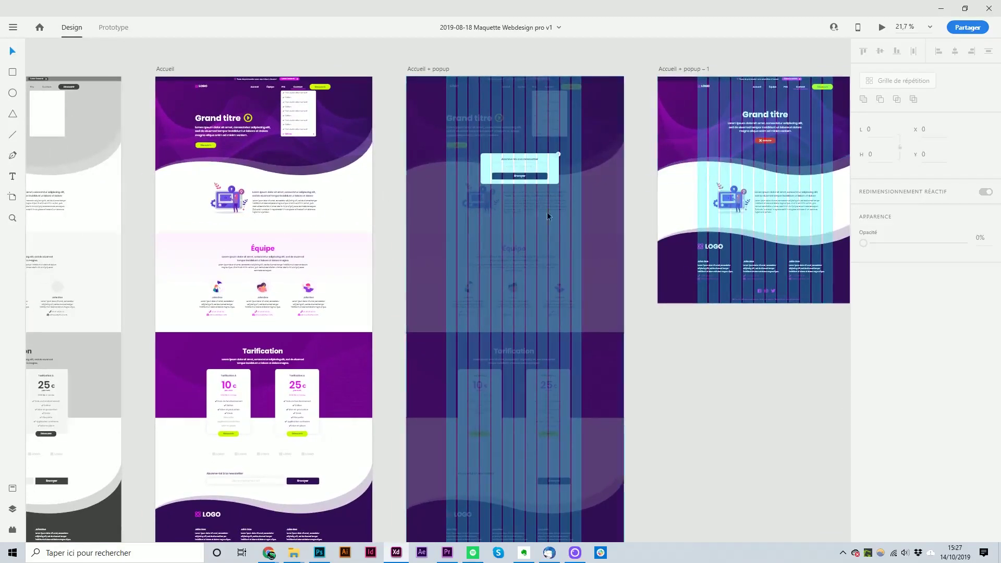
scroll(540, 217, up, 1)
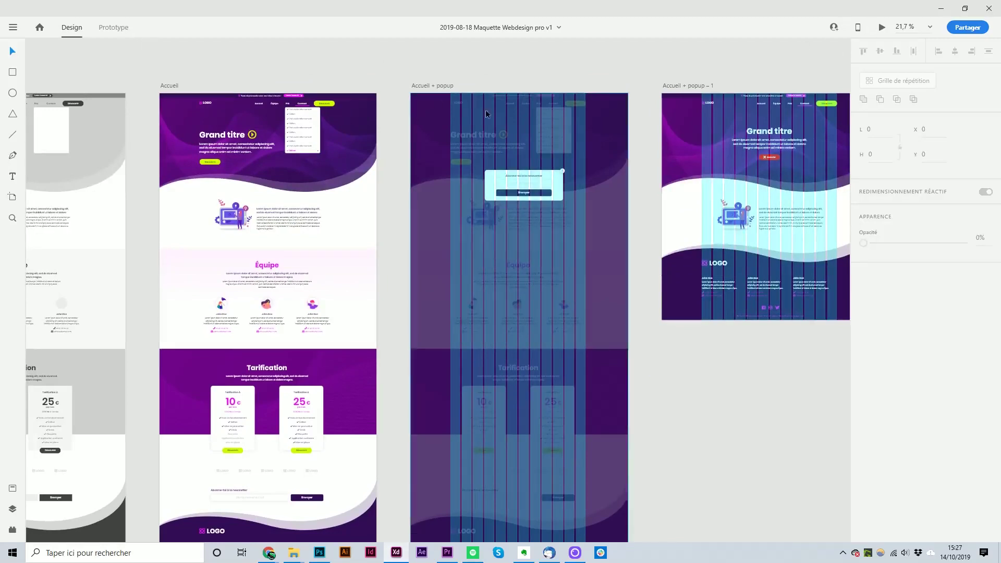
click(172, 86)
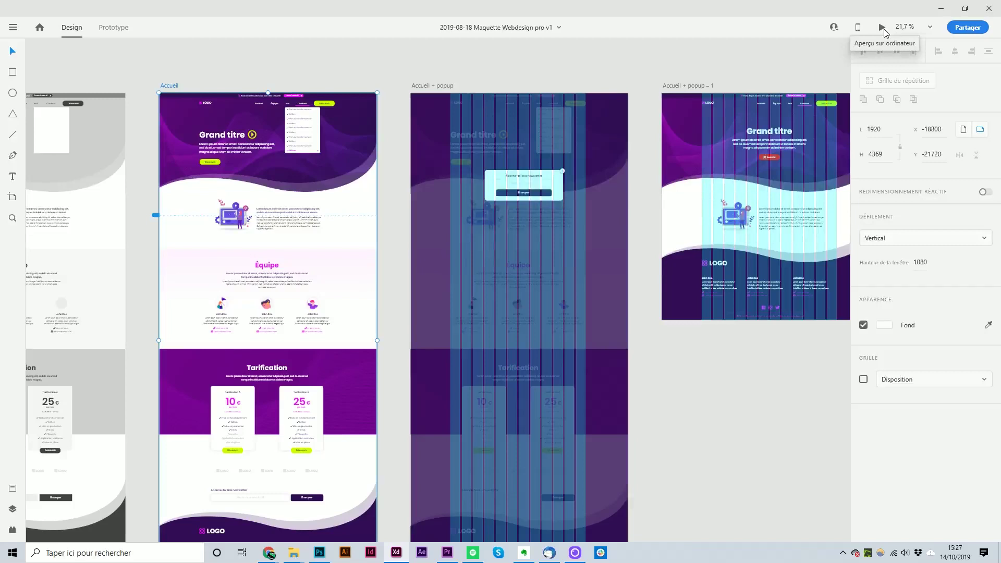
Launch the Accueil desktop preview and shrink the Aperçu window over the canvas.
click(881, 27)
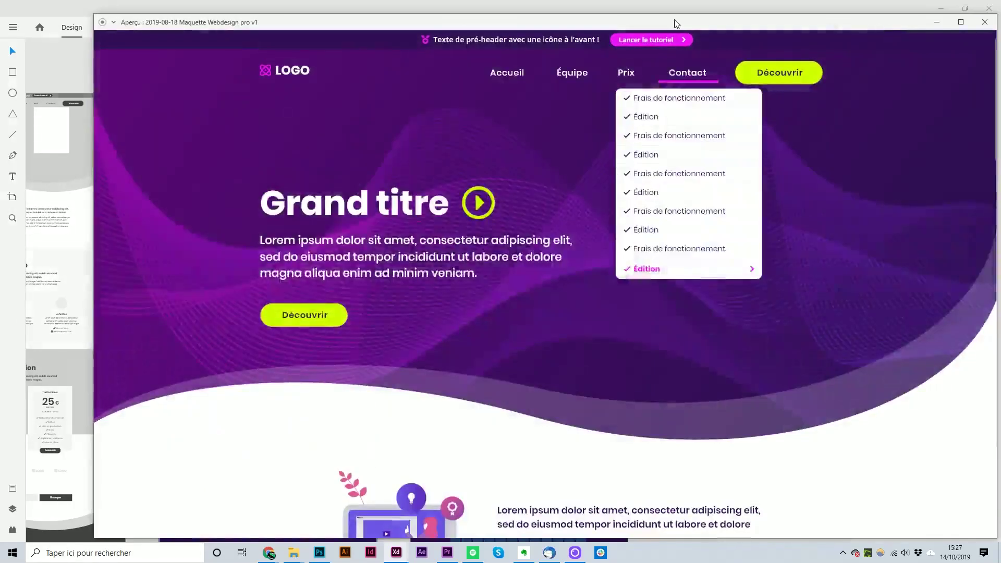
drag(729, 23, 635, 34)
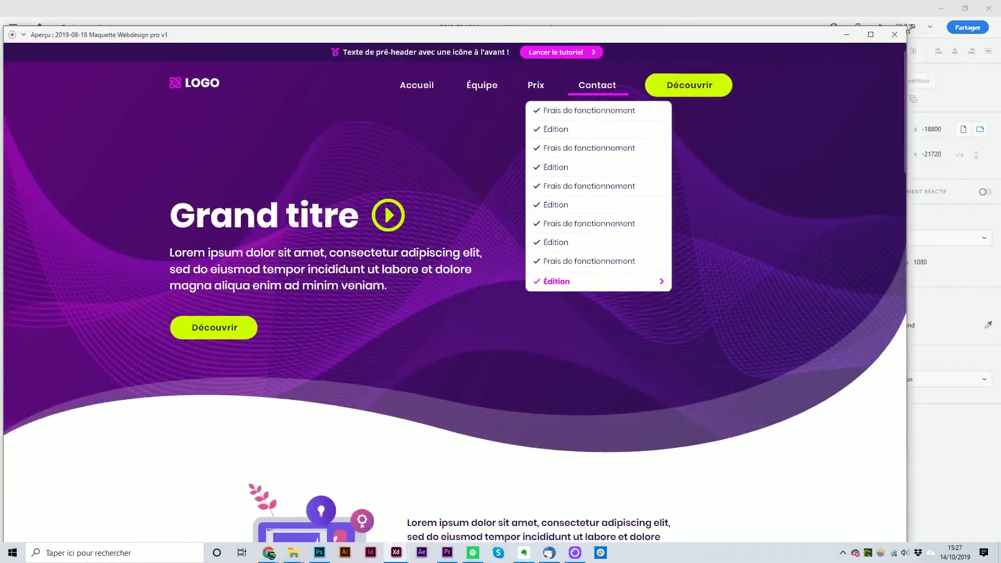
drag(908, 27, 815, 95)
drag(664, 102, 763, 34)
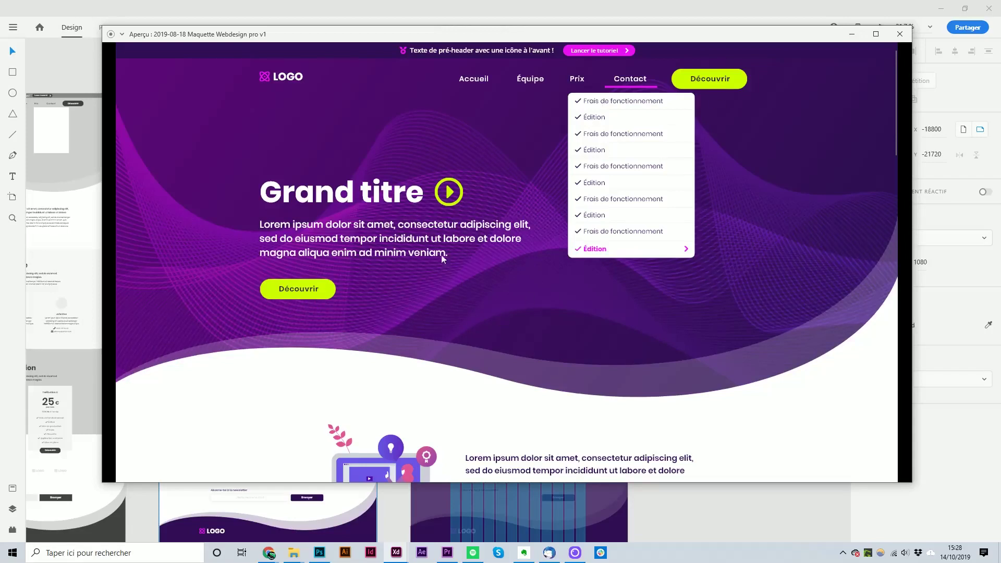
Scroll the preview, test the pricing button's link, then trigger the popup via Découvrir.
scroll(344, 284, down, 4)
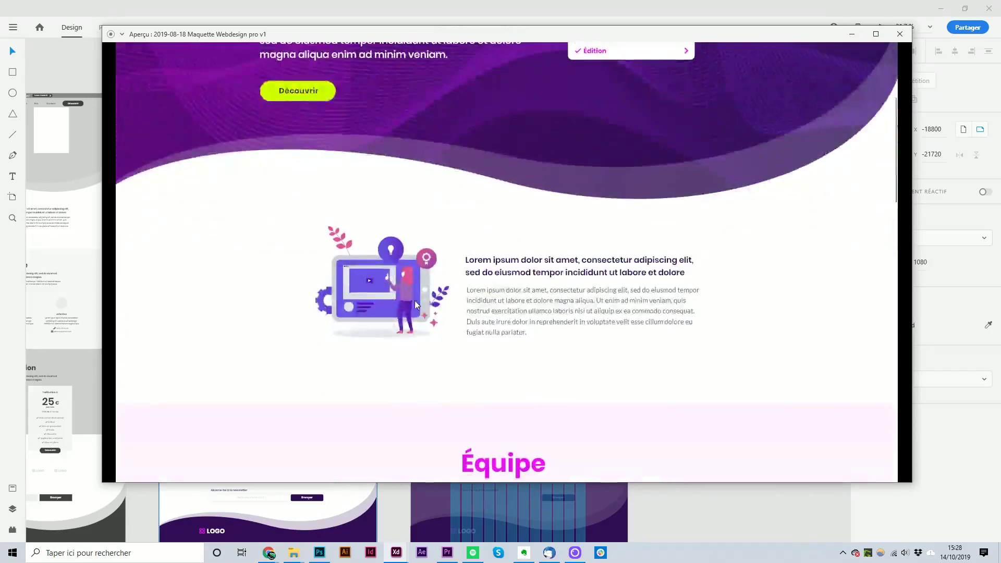
scroll(438, 306, down, 5)
scroll(438, 306, down, 6)
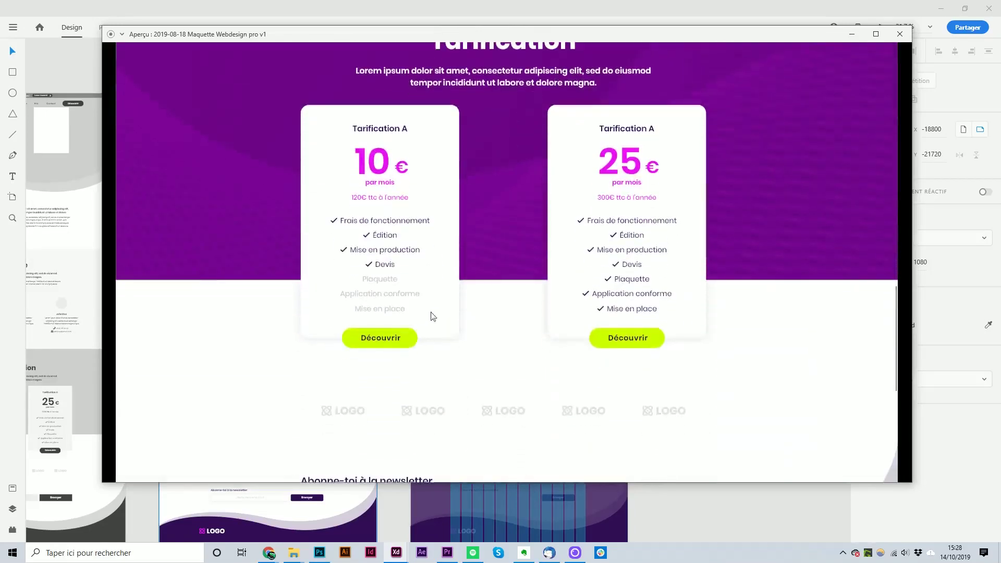
click(626, 336)
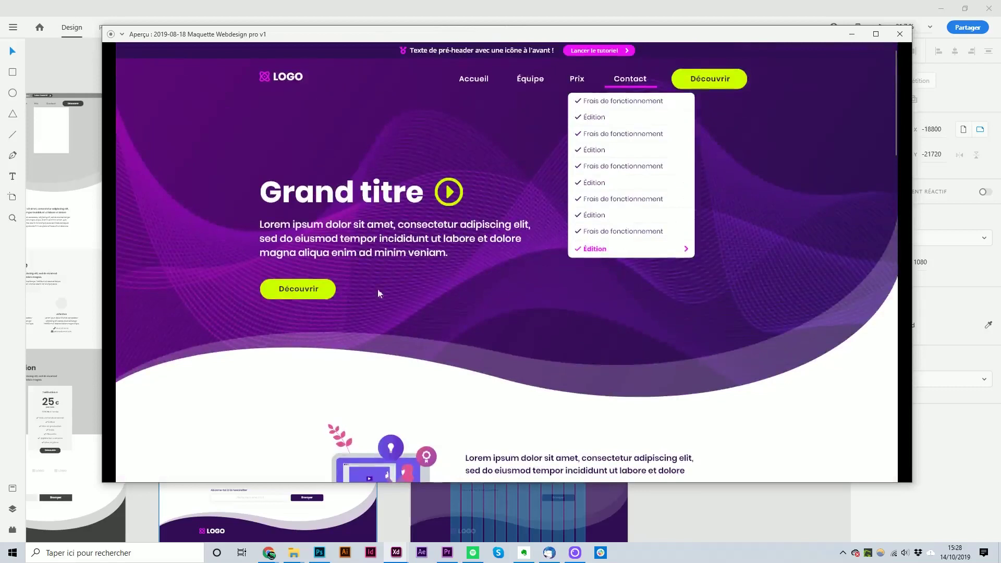
click(296, 294)
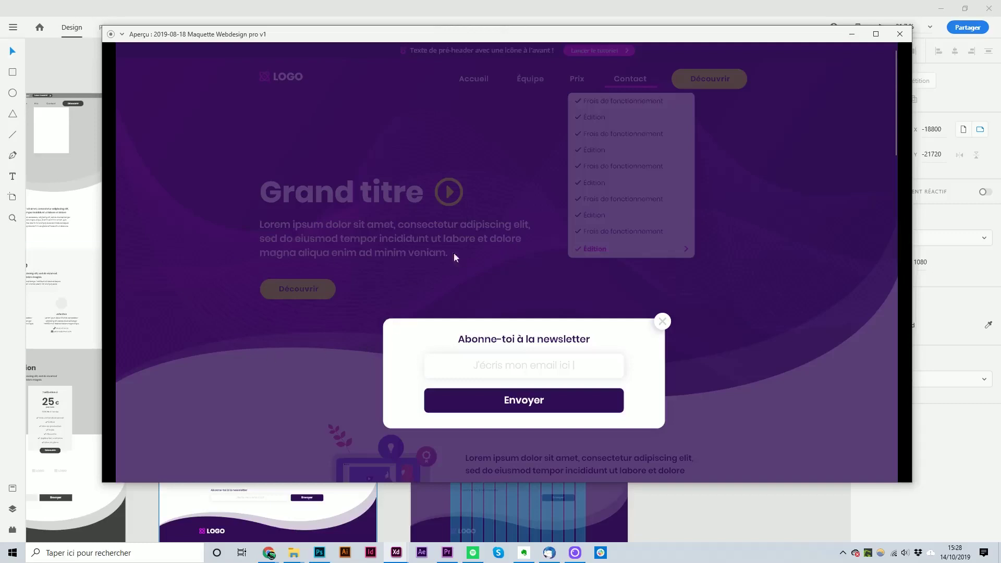
Close, reopen and close again the newsletter popup in the desktop preview.
scroll(632, 325, down, 3)
scroll(476, 271, up, 3)
scroll(721, 171, down, 2)
click(662, 257)
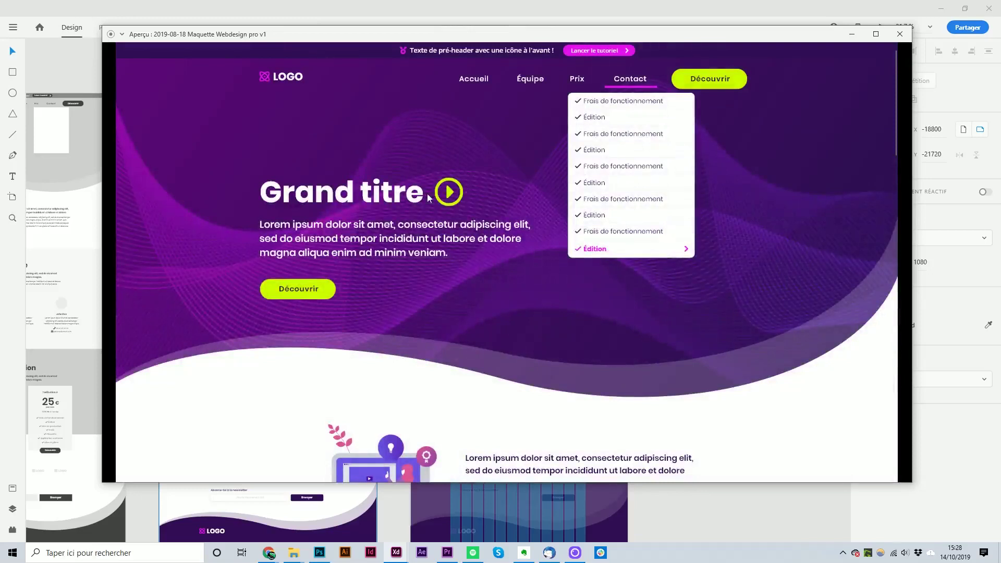
click(295, 295)
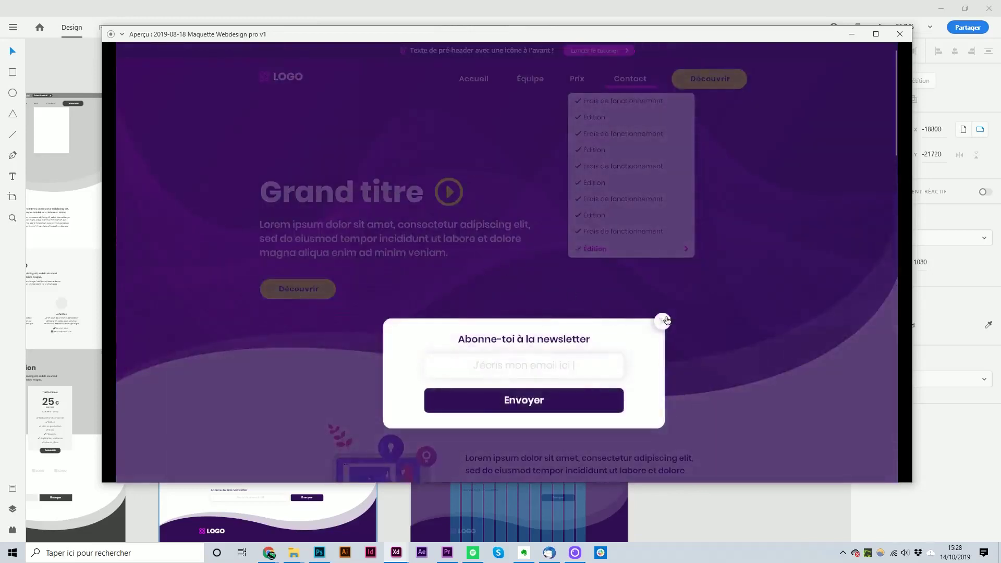
click(662, 321)
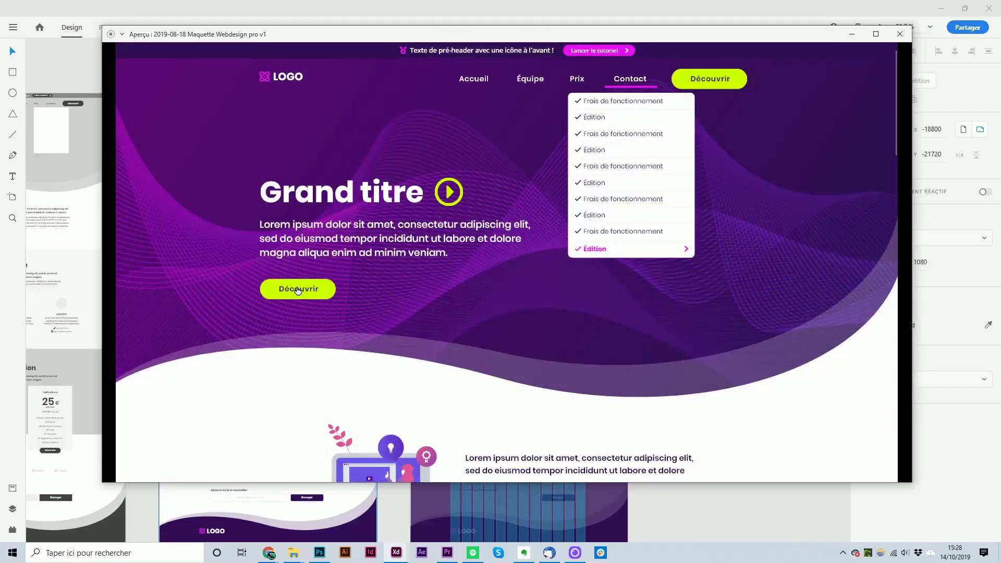
Submit the newsletter form, cancel back to the homepage hero, and scroll through it.
click(298, 291)
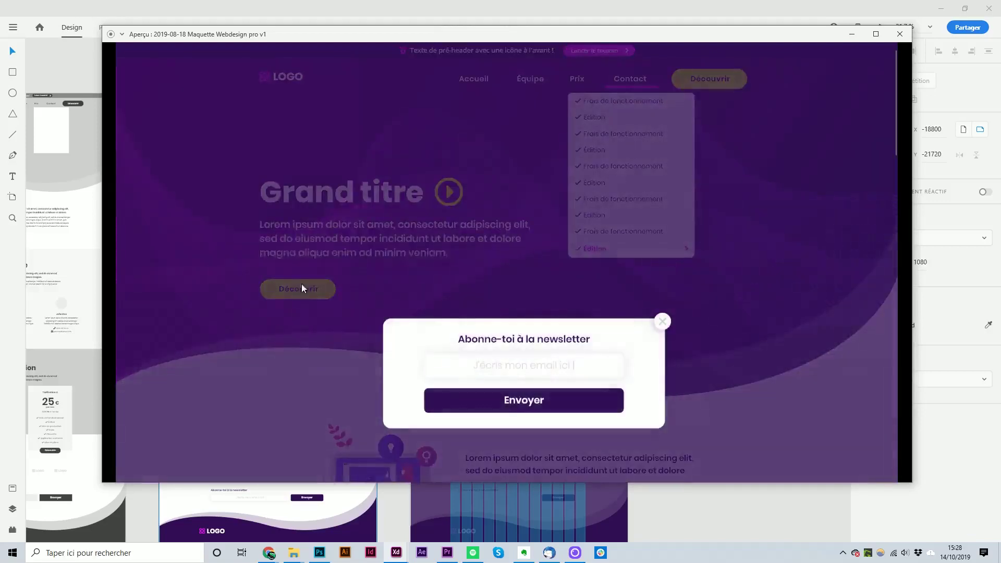
click(518, 401)
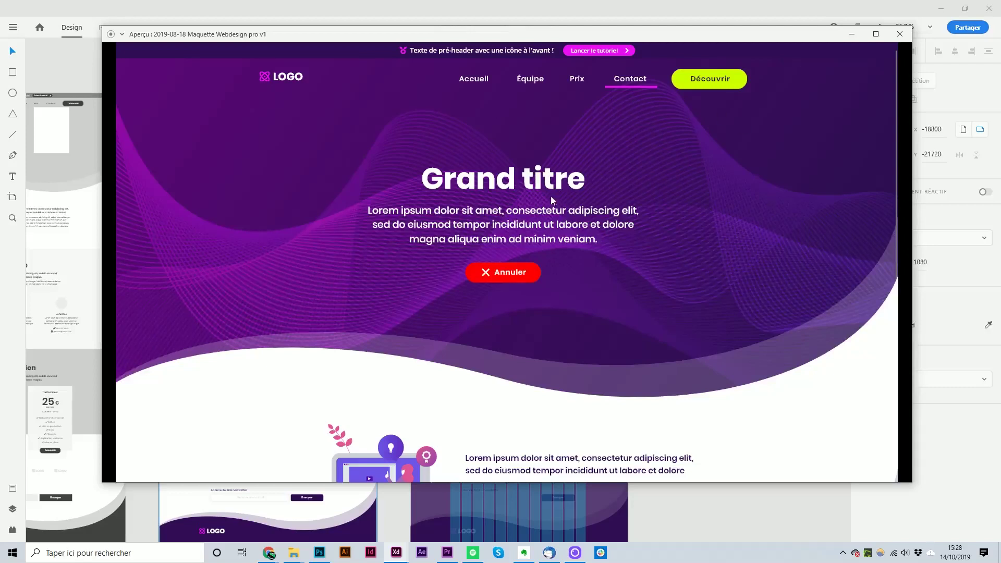
click(505, 273)
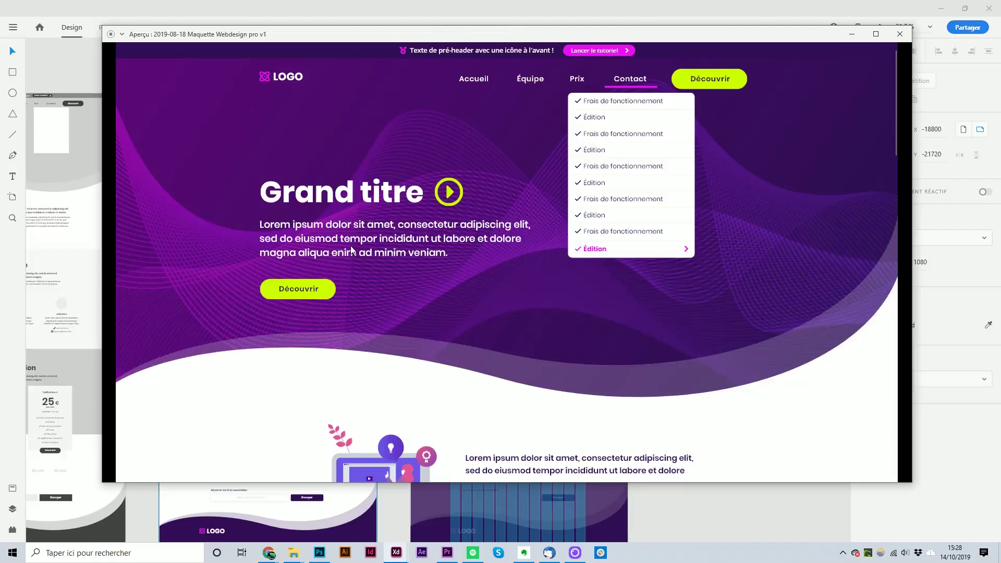
scroll(352, 250, down, 10)
scroll(365, 252, down, 8)
scroll(386, 252, down, 8)
scroll(407, 252, up, 3)
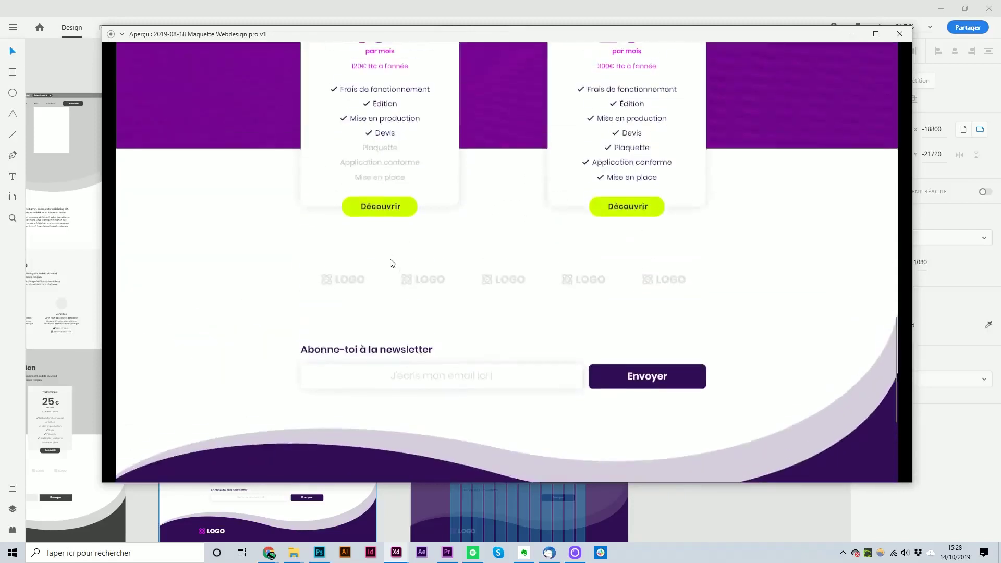
scroll(449, 351, up, 10)
scroll(436, 358, up, 10)
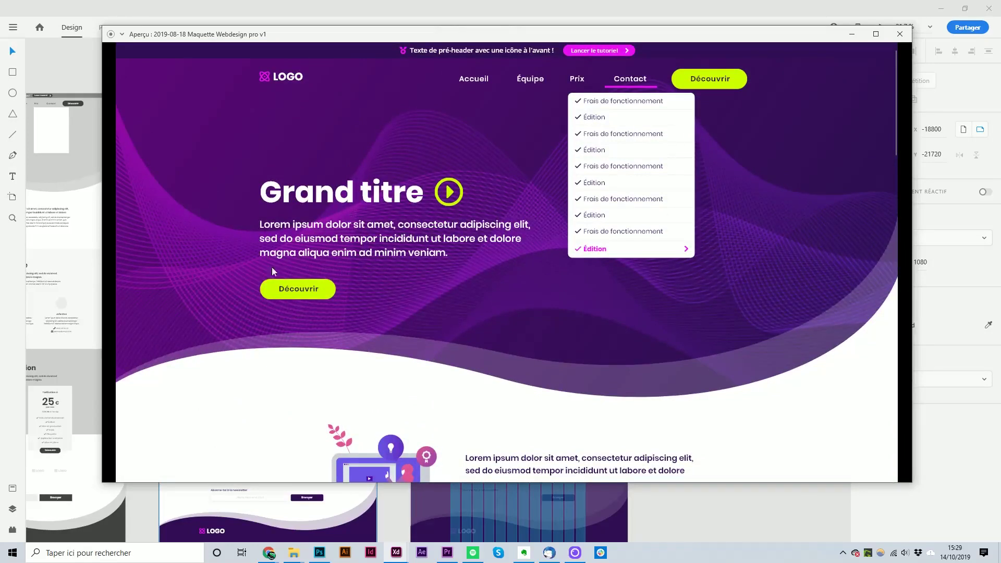
Open and dismiss the popup once more, return to the hero, and close the preview.
click(720, 81)
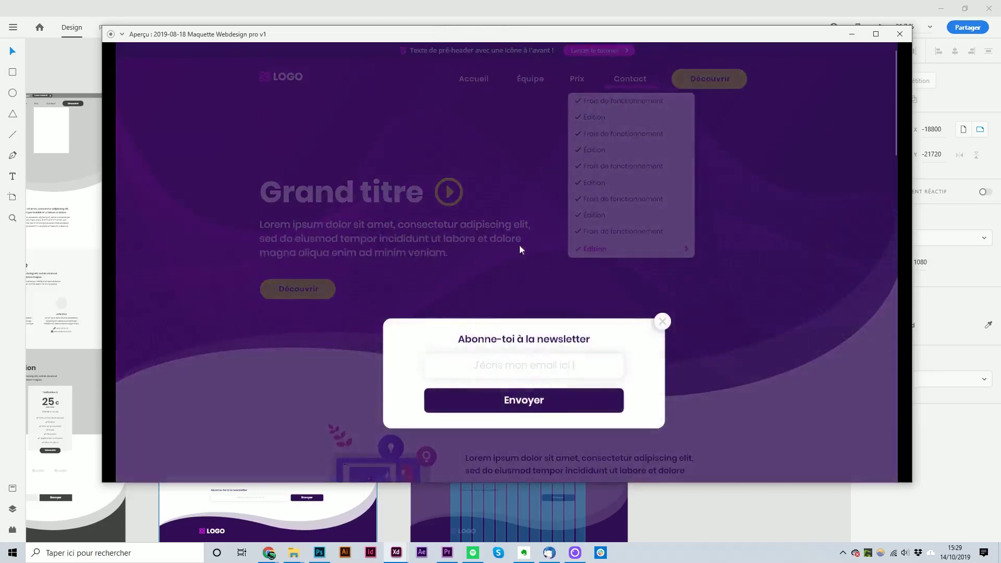
click(527, 400)
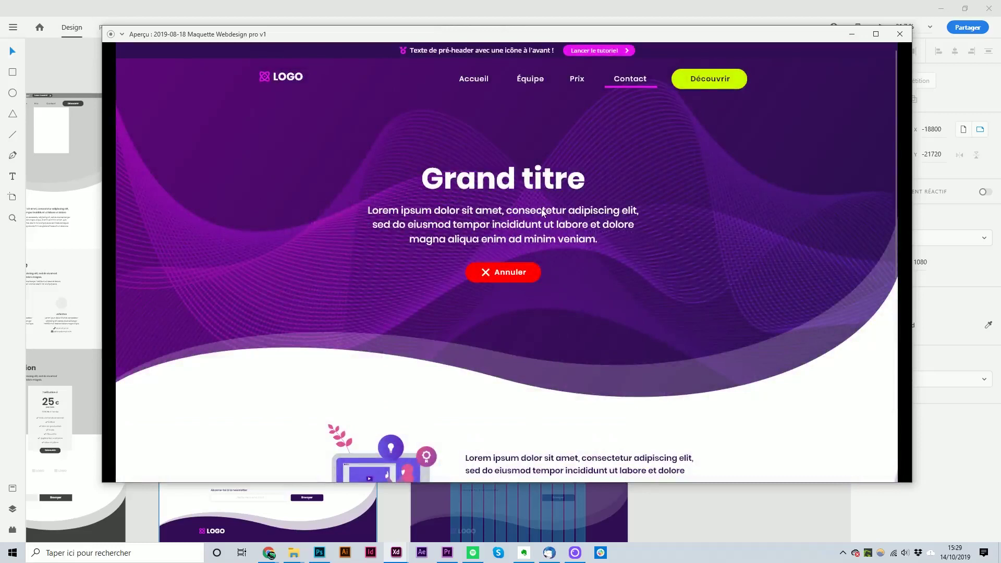
click(499, 278)
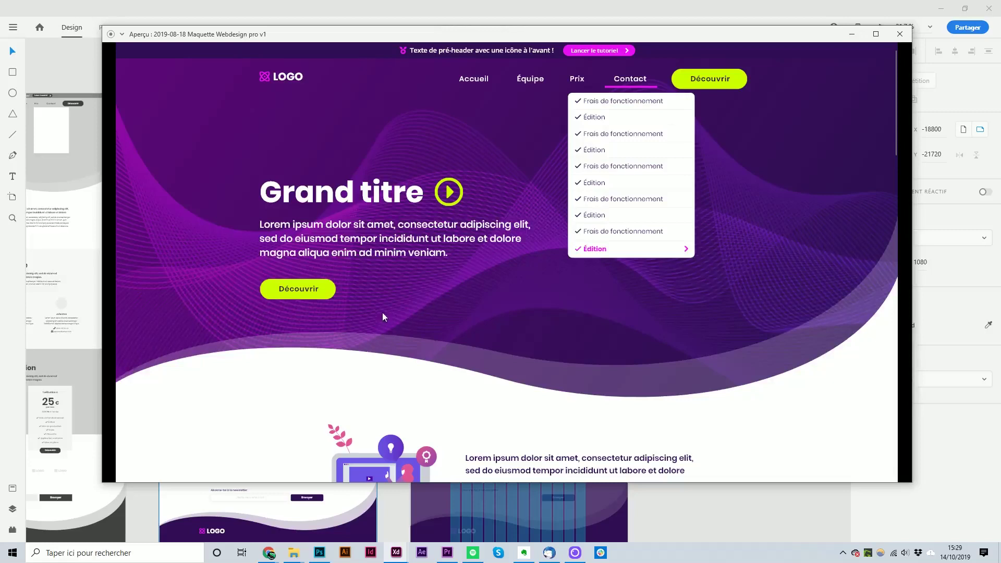
click(900, 33)
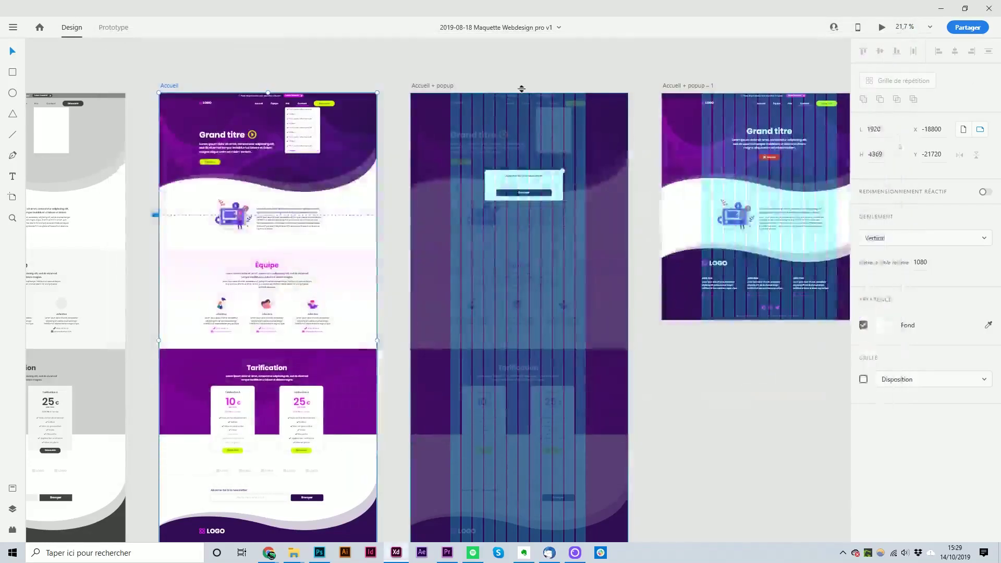
Pan the canvas at 16.7% to show Tablette and Mobile beside the three Accueil artboards.
scroll(594, 89, right, 3)
scroll(626, 94, right, 5)
scroll(600, 78, right, 3)
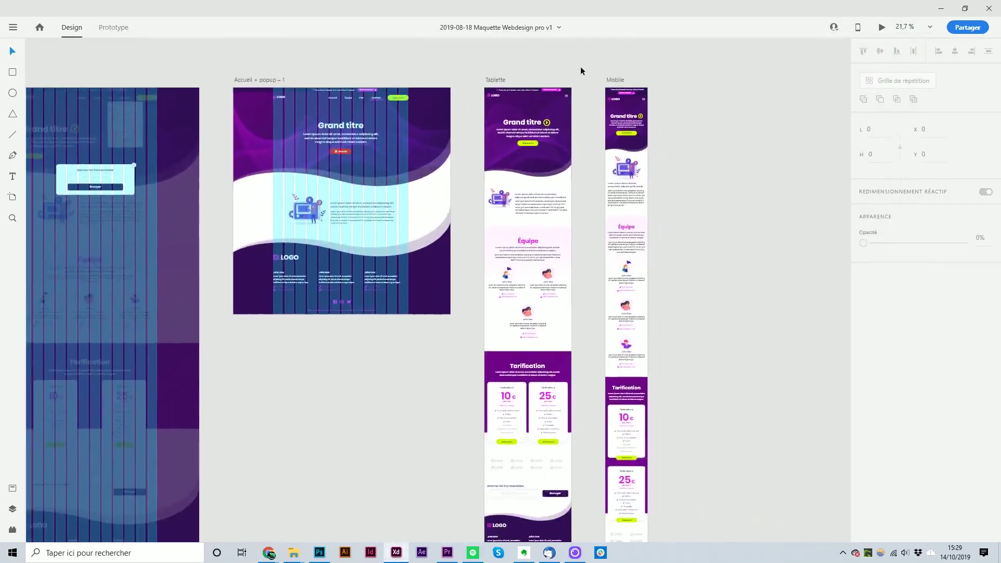
drag(583, 67, 645, 86)
scroll(803, 97, down, 3)
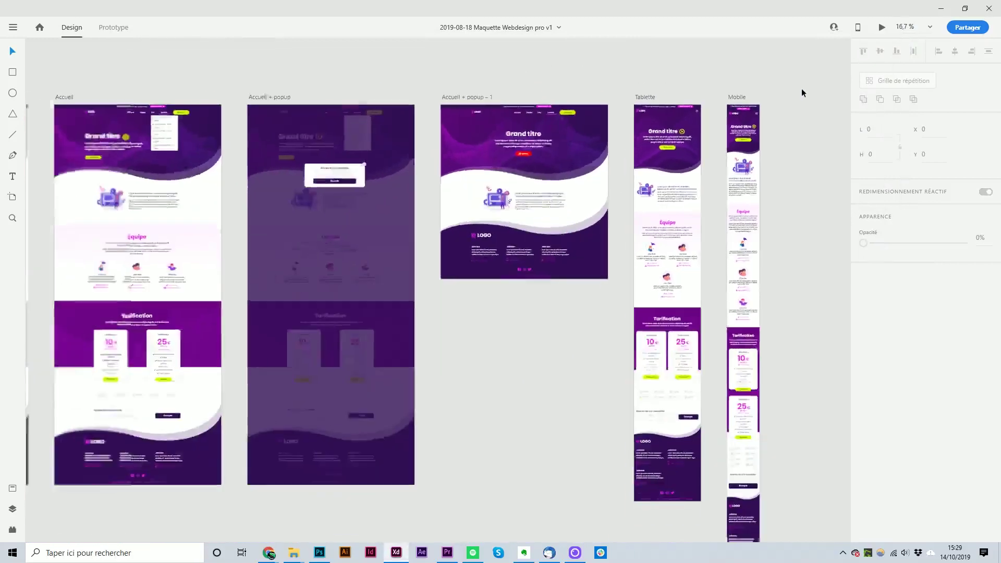
scroll(809, 100, up, 1)
scroll(753, 118, up, 2)
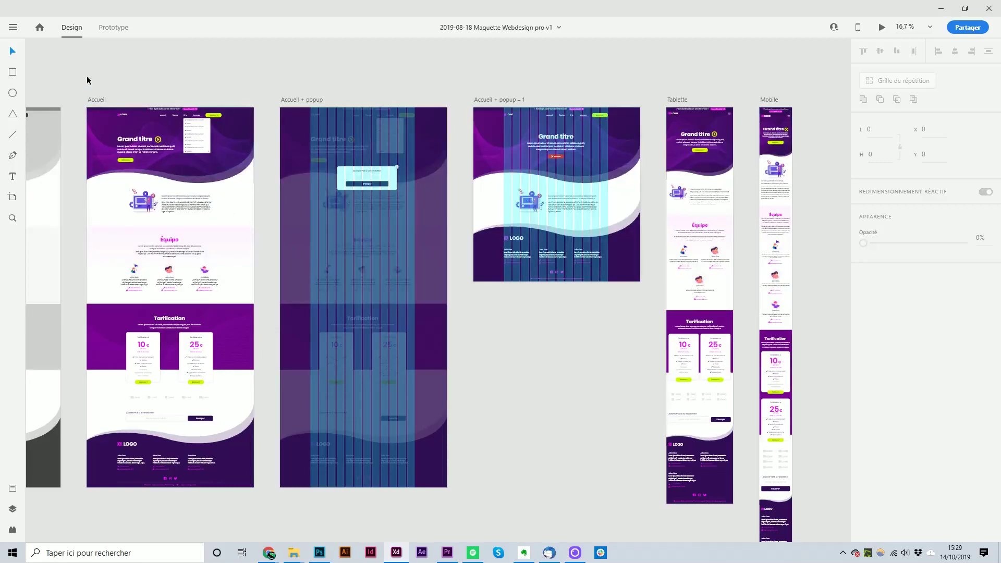
click(95, 101)
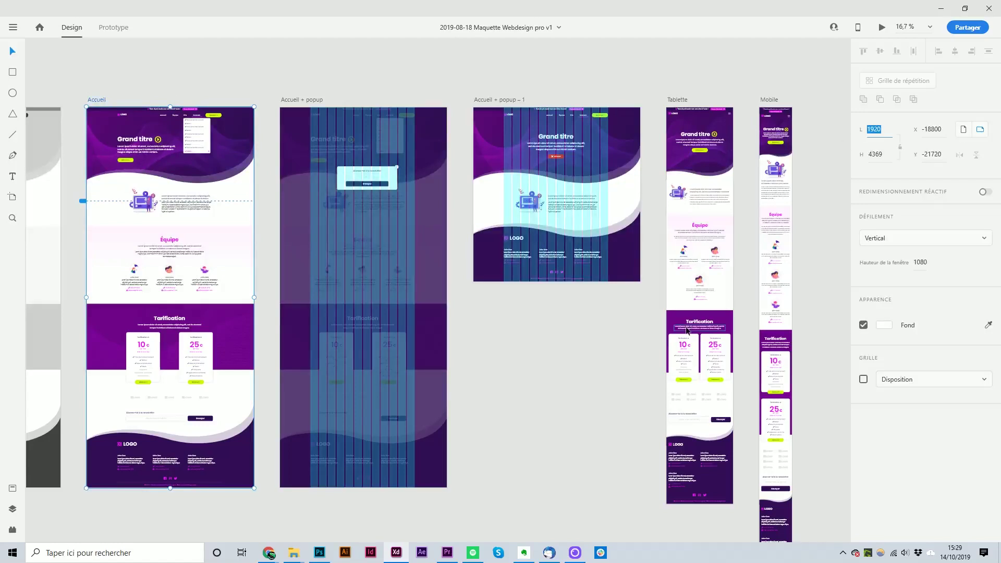
click(239, 71)
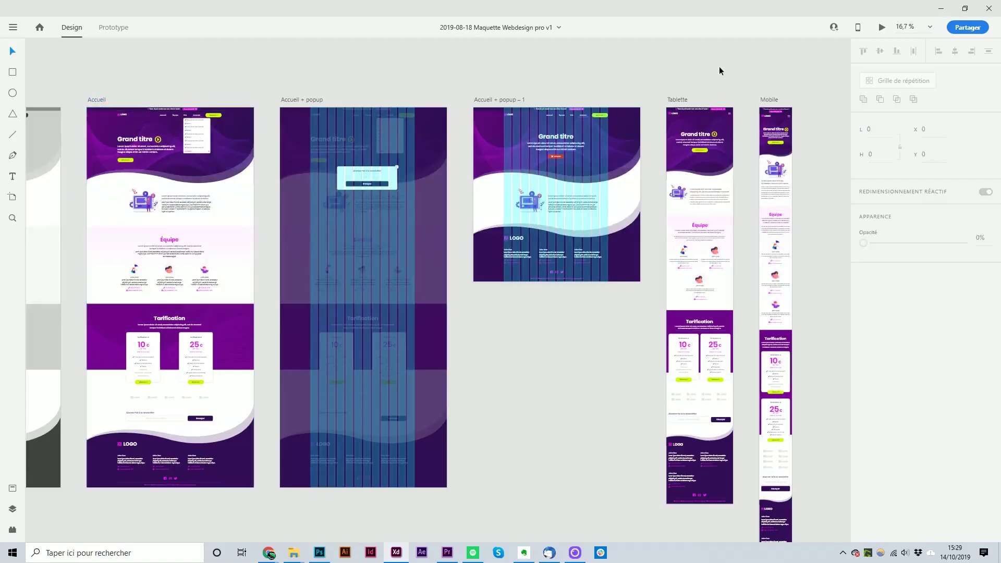
scroll(688, 80, right, 2)
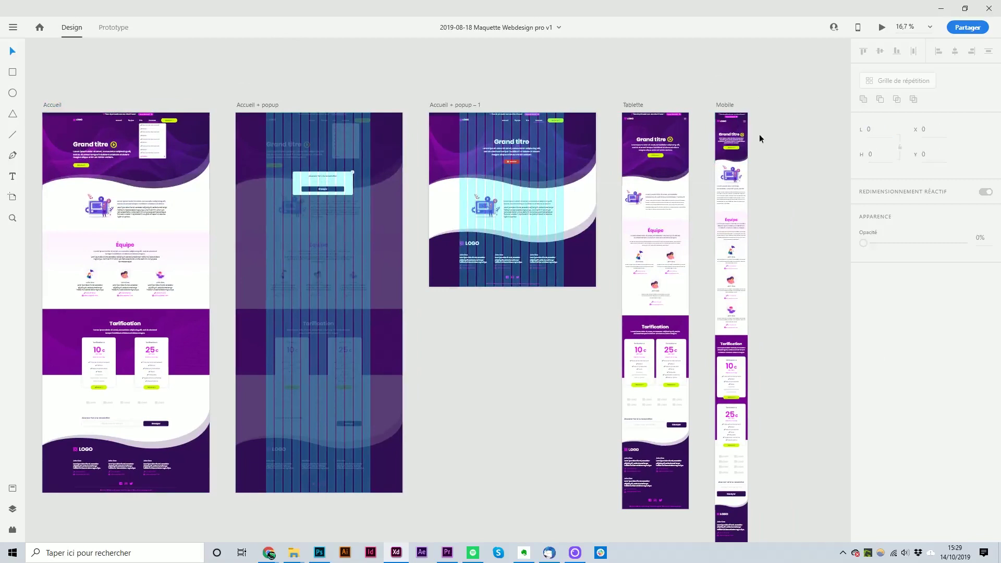
scroll(160, 296, down, 1)
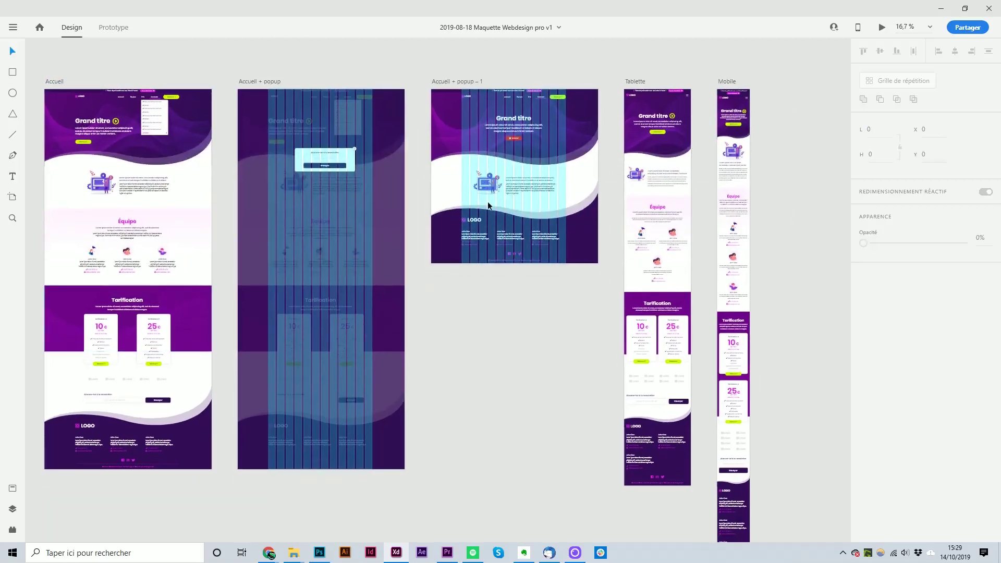
click(86, 267)
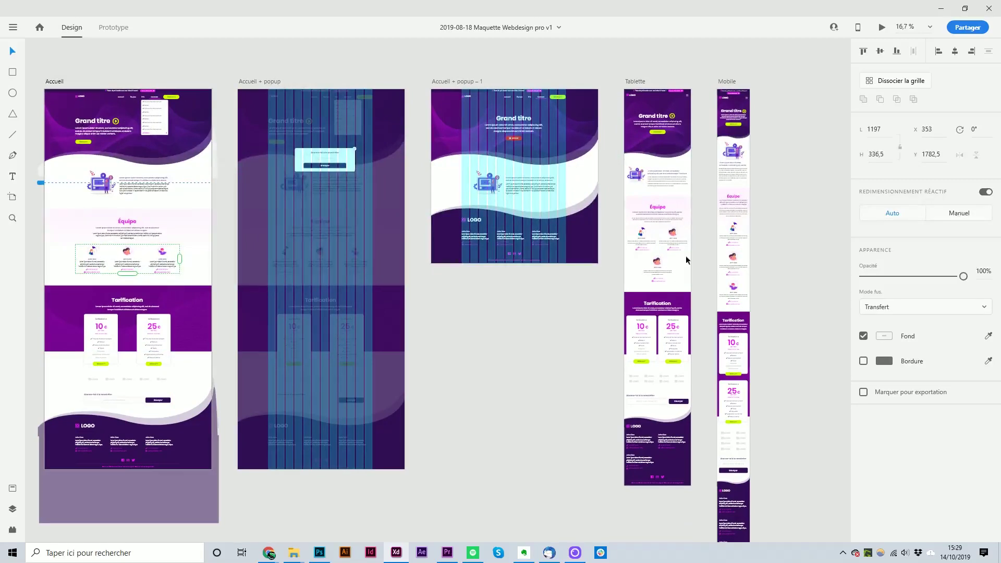
click(643, 236)
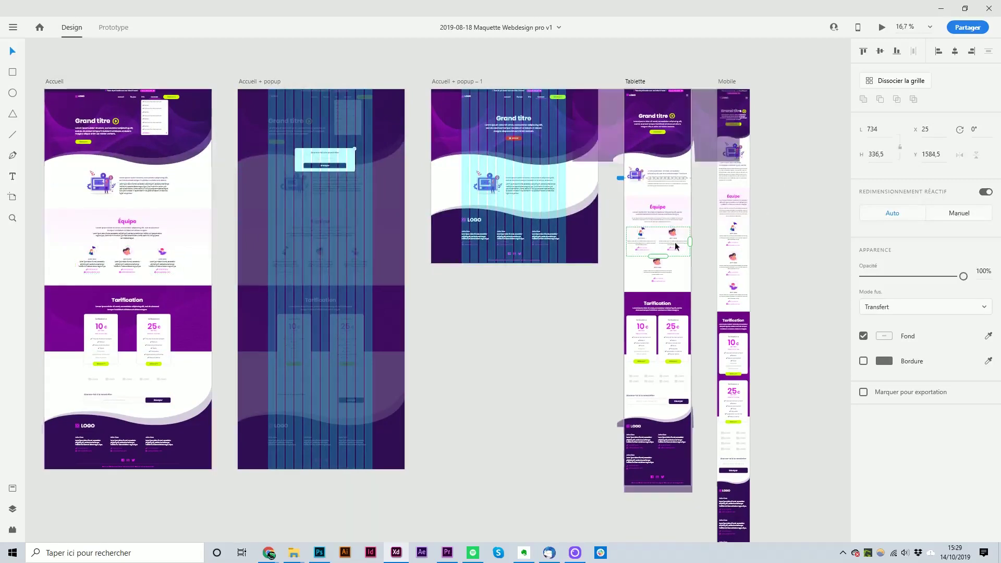
click(767, 218)
click(732, 230)
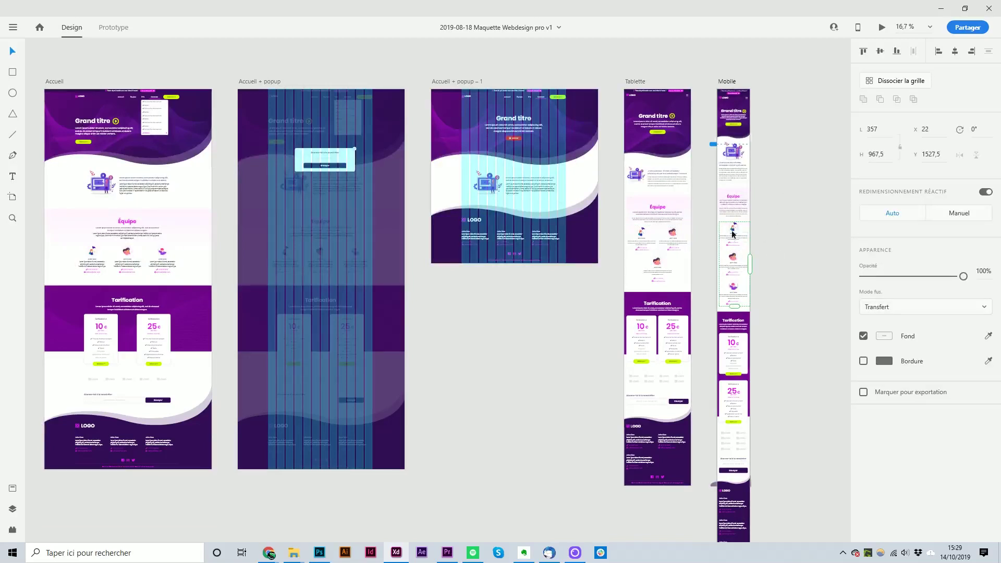
click(641, 239)
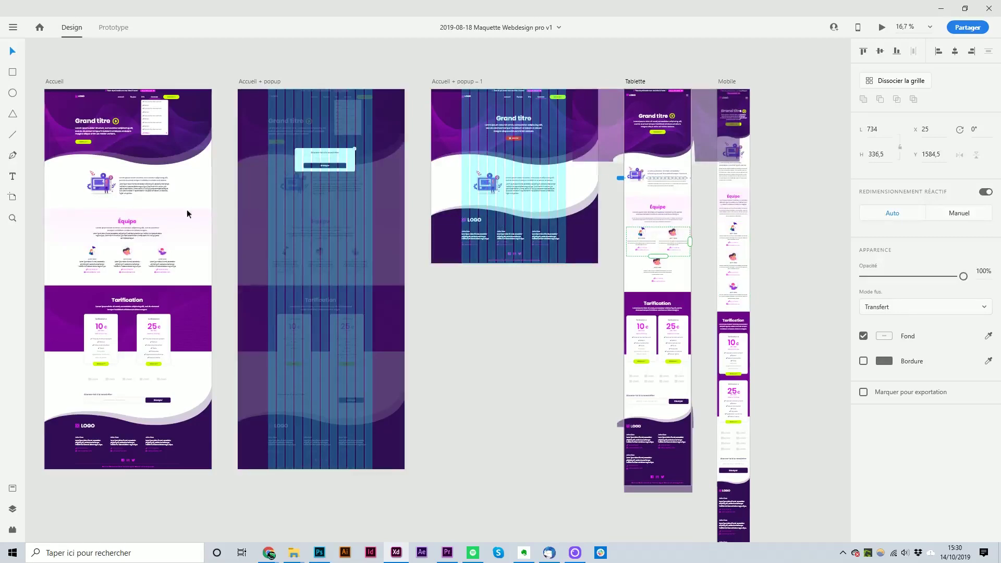
click(113, 264)
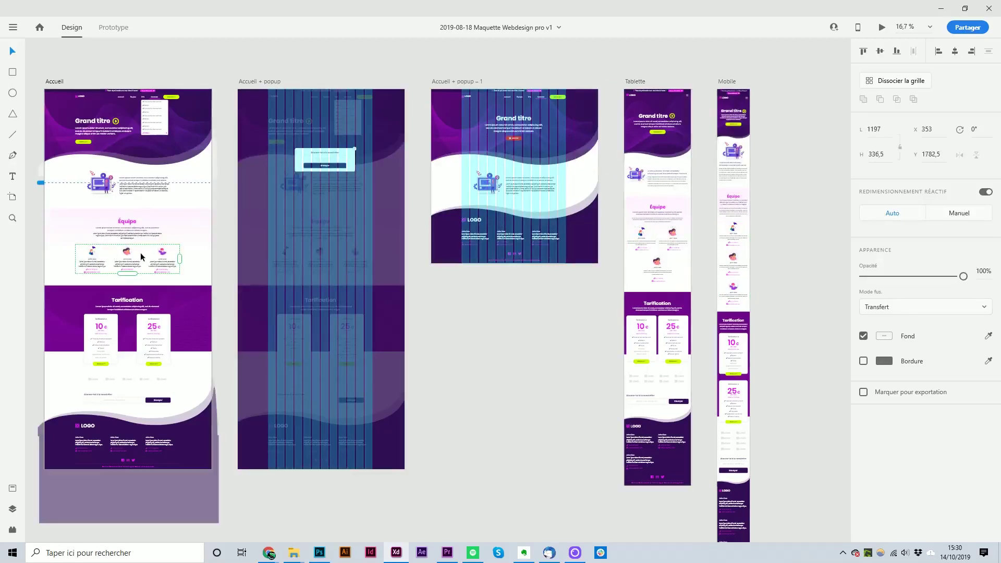
click(514, 333)
drag(510, 342, 527, 330)
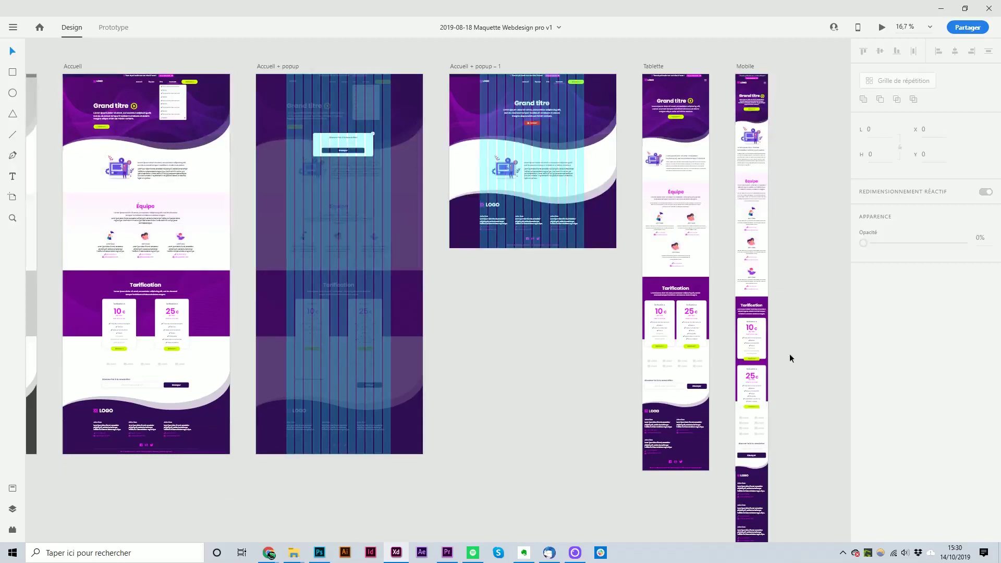
scroll(790, 359, up, 1)
scroll(768, 257, up, 1)
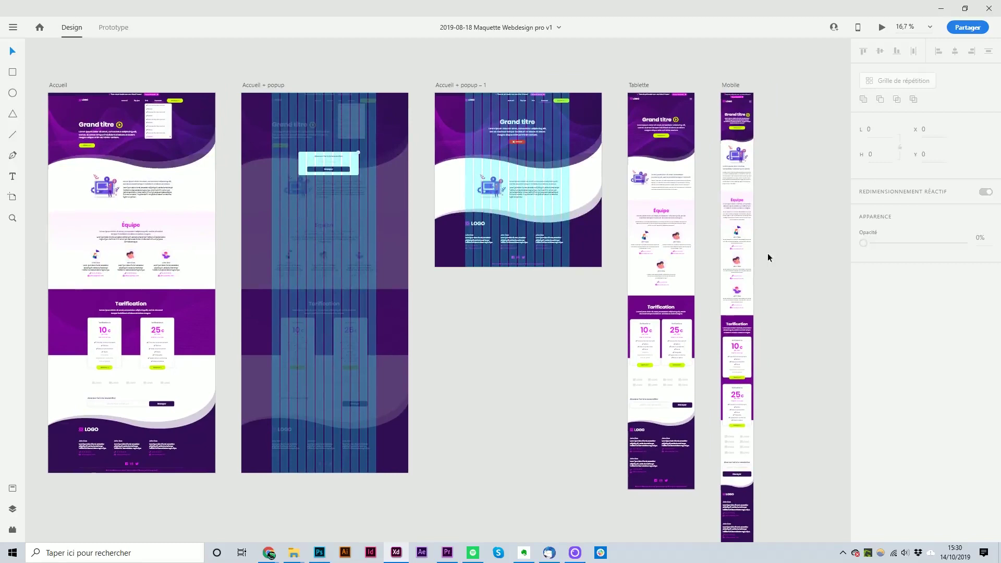
click(730, 85)
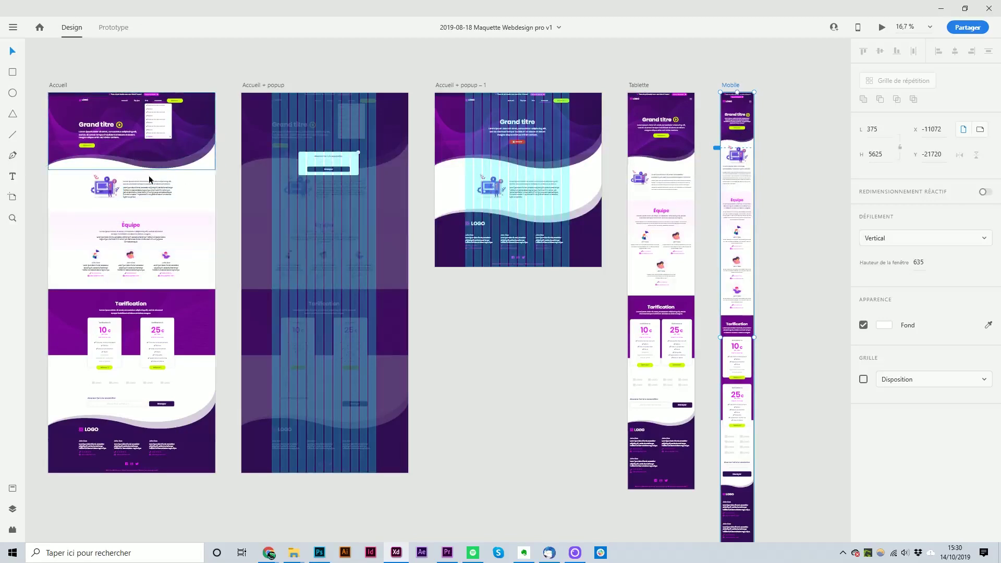
click(60, 85)
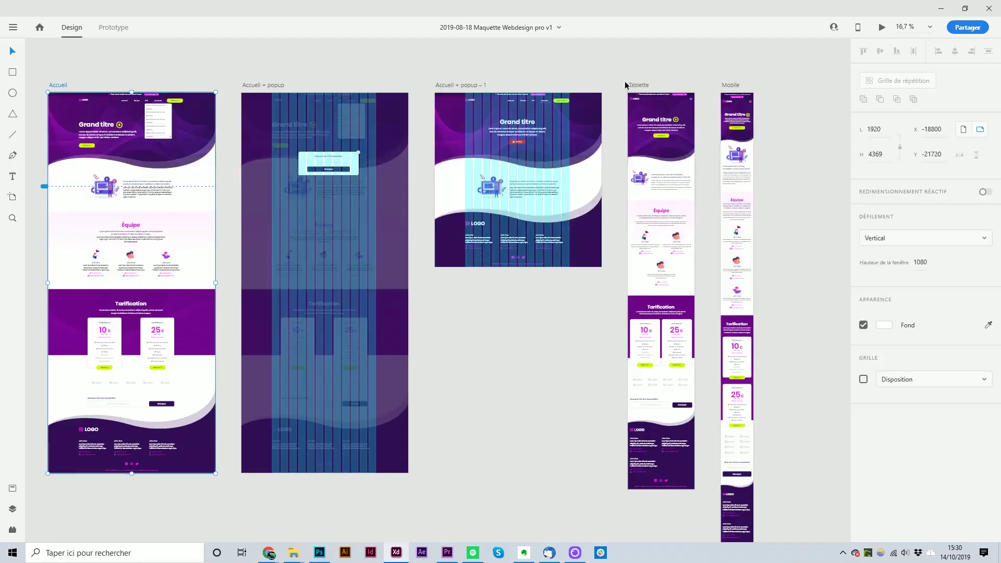
click(730, 85)
Preview the Mobile artboard beside it, scrolling through hero, team, pricing and footer sections.
scroll(655, 113, up, 5)
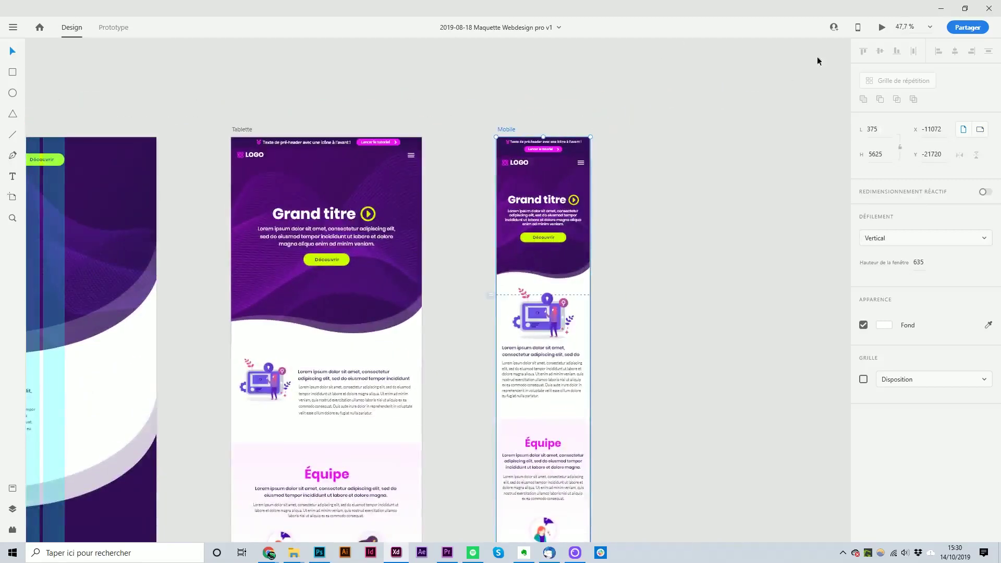
click(882, 27)
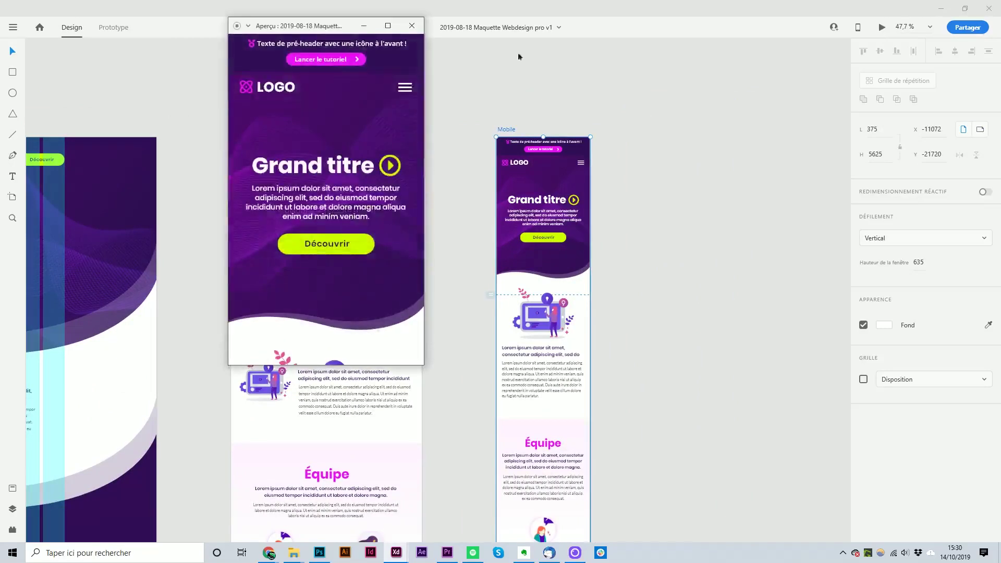
drag(330, 28, 723, 61)
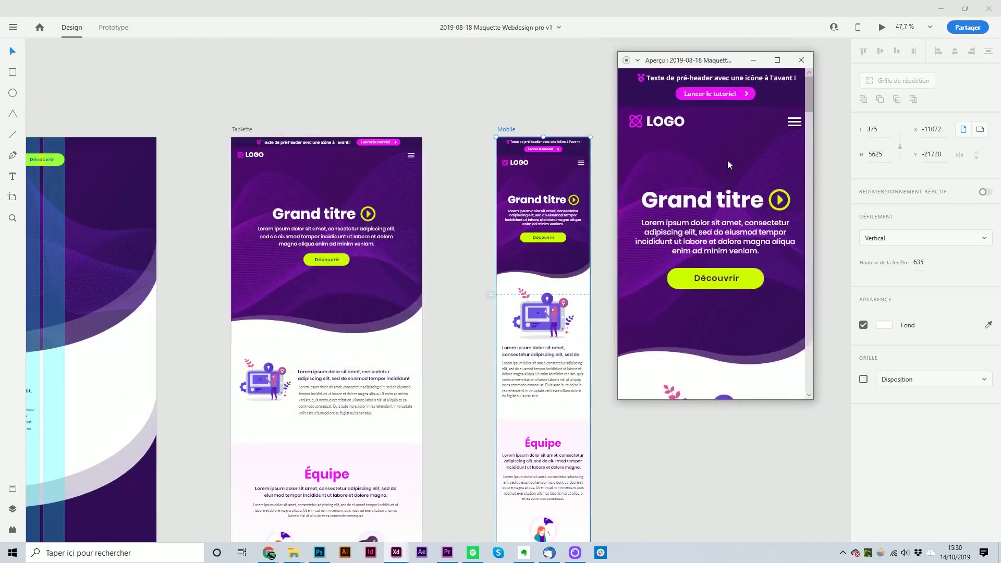
scroll(726, 160, down, 5)
scroll(722, 170, down, 5)
scroll(721, 172, down, 3)
scroll(719, 175, down, 3)
scroll(716, 177, down, 2)
scroll(718, 178, down, 5)
scroll(718, 178, down, 4)
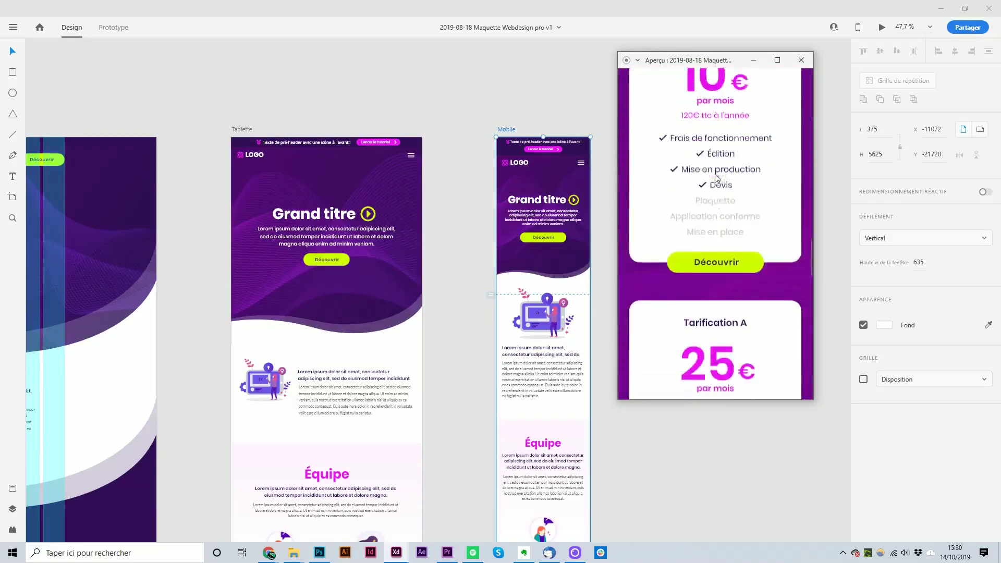
scroll(718, 178, down, 3)
scroll(718, 178, down, 4)
scroll(717, 175, down, 5)
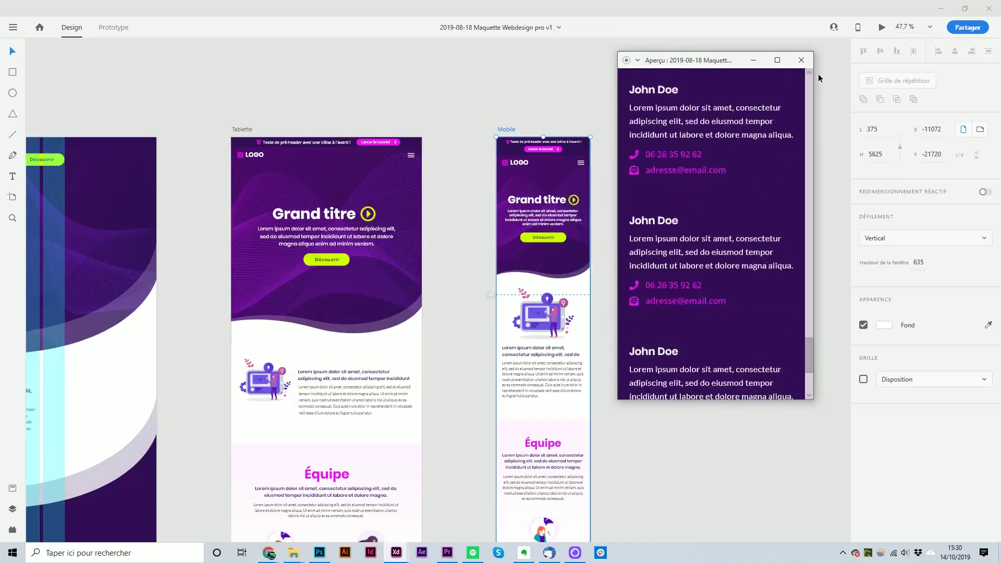
Close the mobile preview, clear the selection, and fit every artboard with Ctrl+0.
click(802, 60)
click(781, 131)
key(ctrl+0)
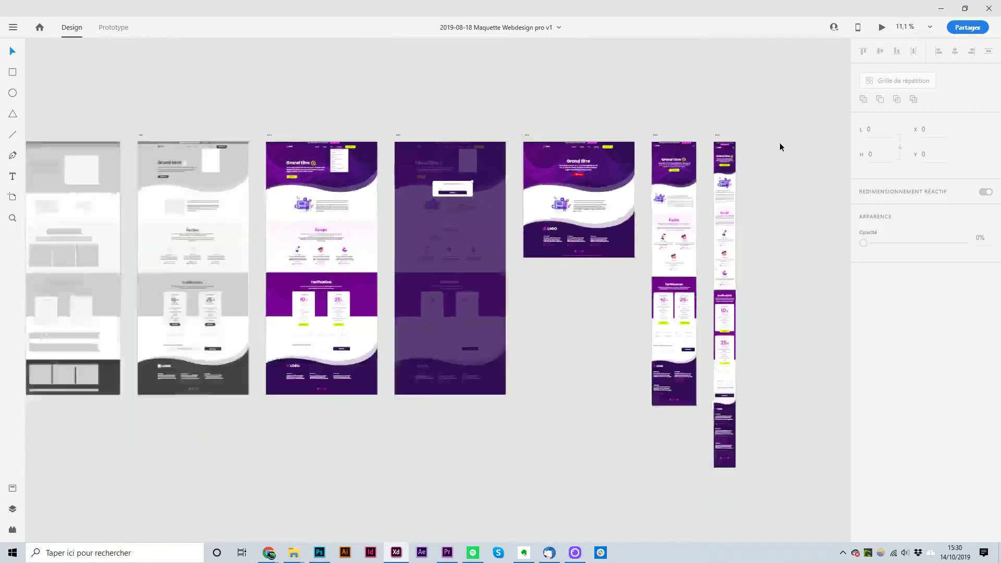